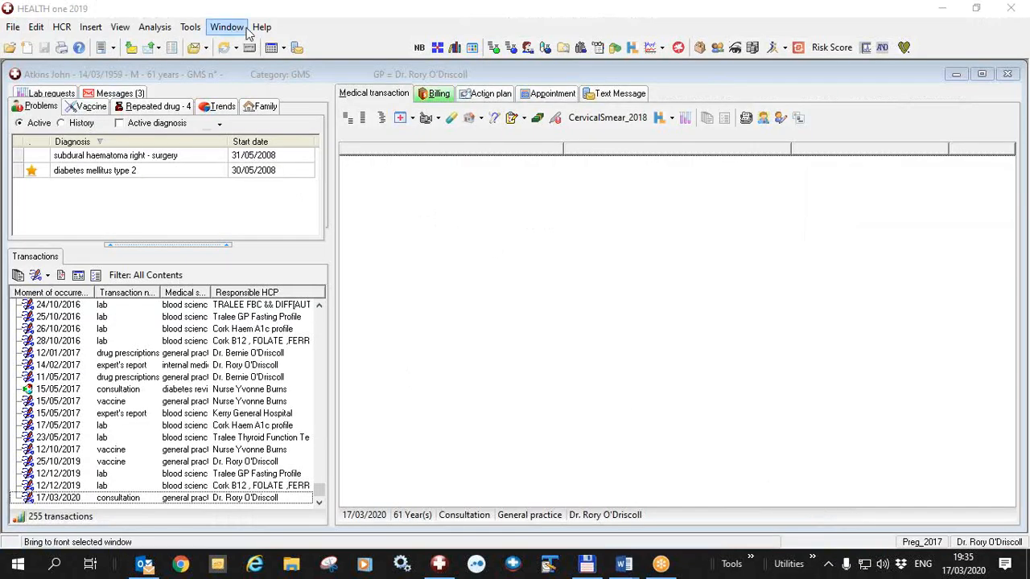
click(262, 27)
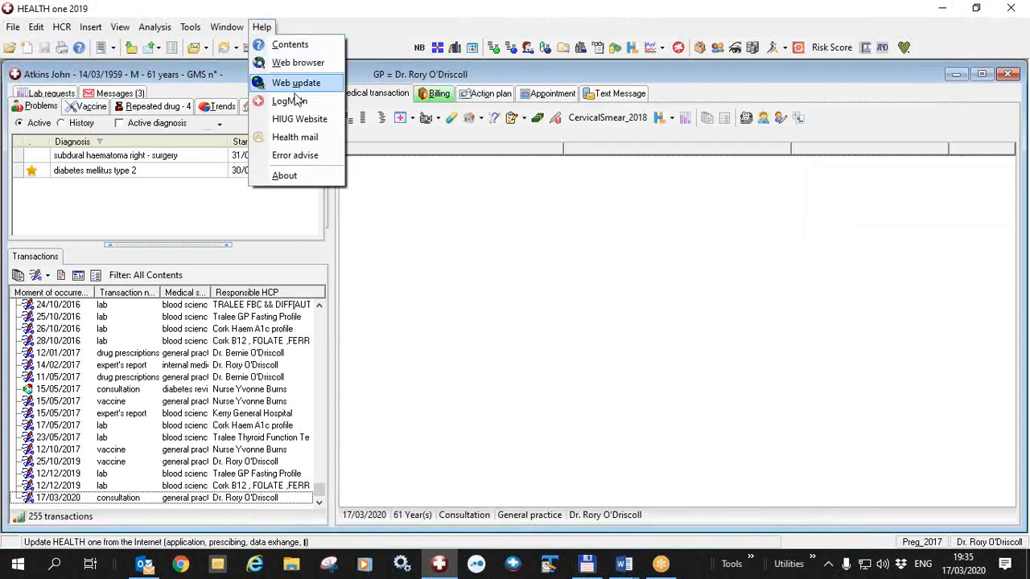
click(325, 177)
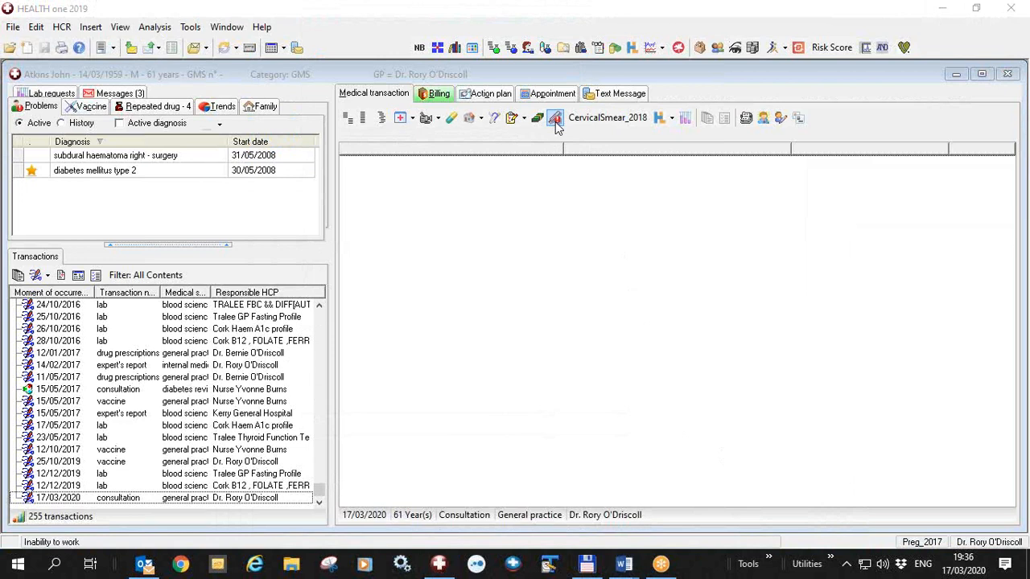
click(545, 175)
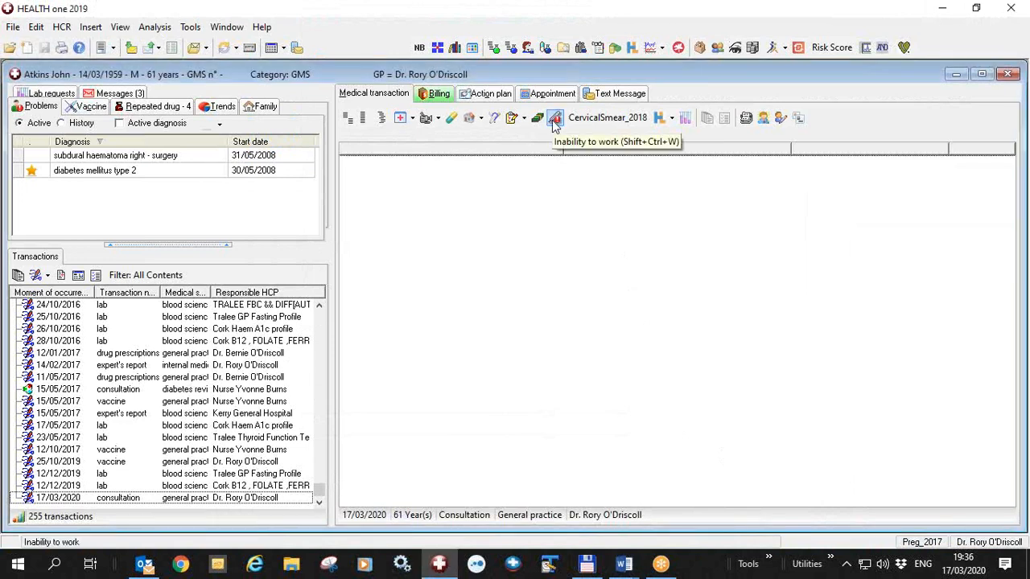
Start an inability-to-work certificate and tick that patient consent is given
click(554, 118)
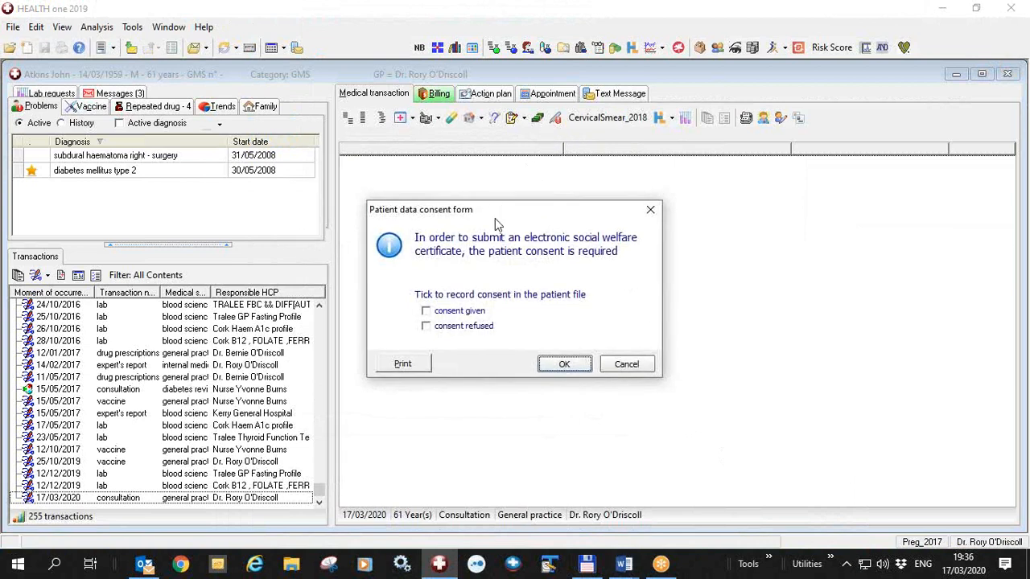
click(426, 311)
Preview the printable patient data consent form and close the preview
click(410, 364)
click(412, 367)
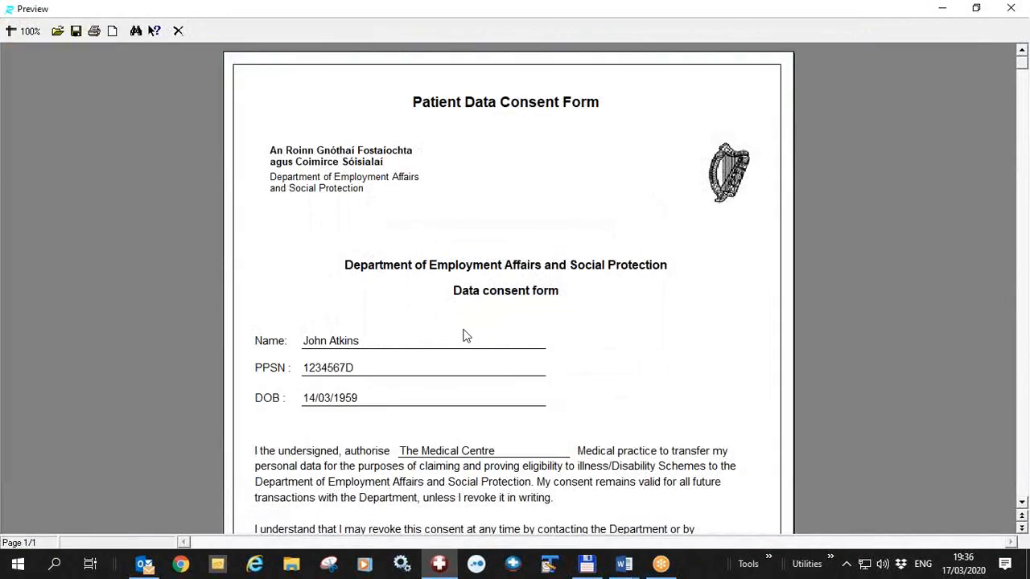
scroll(460, 296, down, 5)
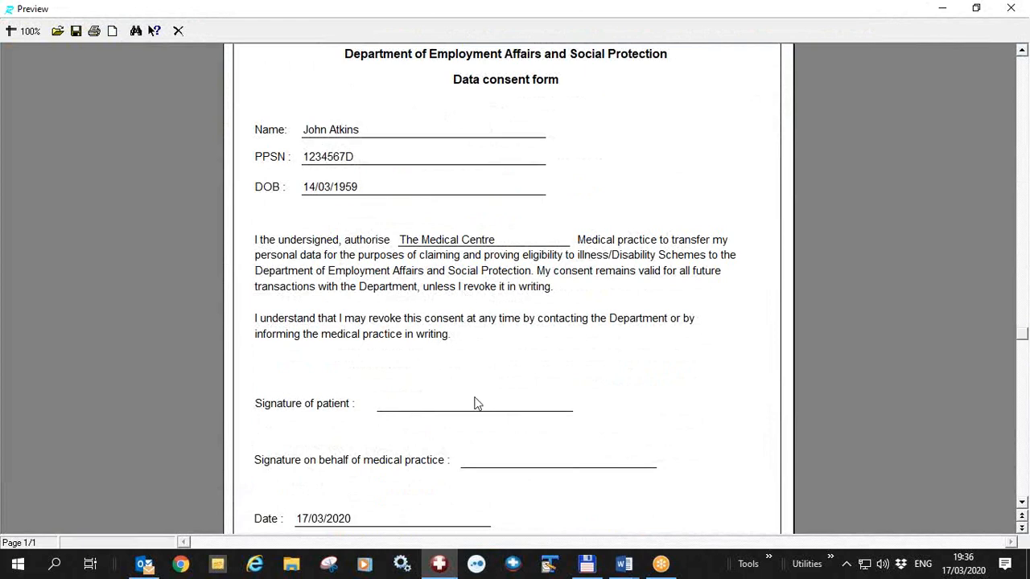
scroll(475, 403, up, 5)
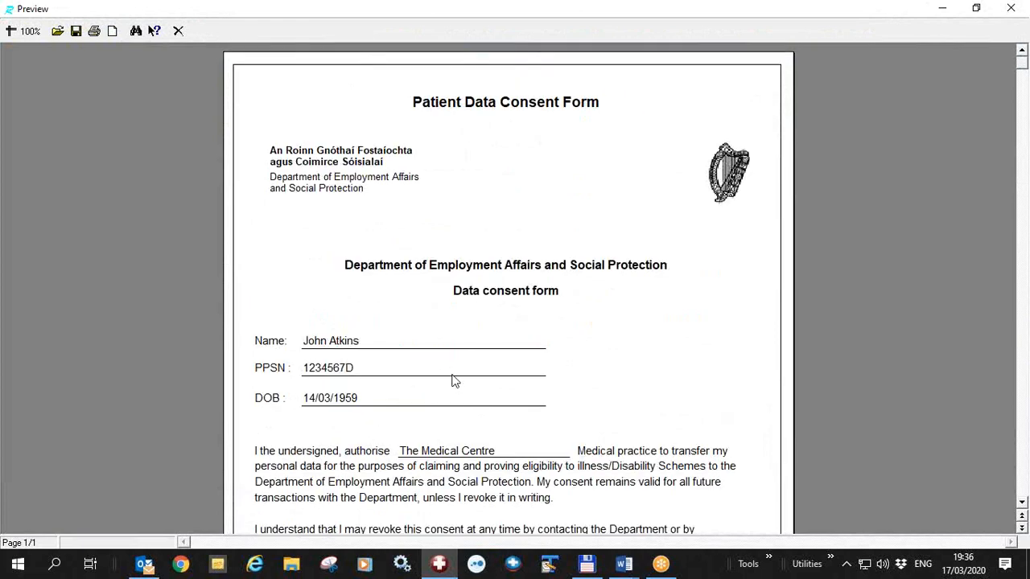
click(179, 32)
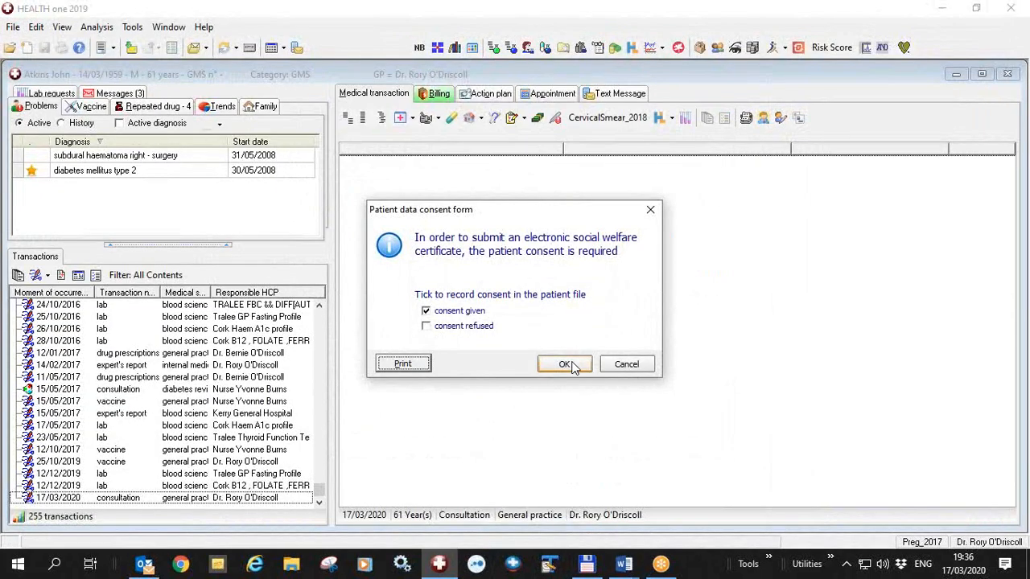
Confirm the recorded consent to open the certificate of incapacity for work
click(571, 366)
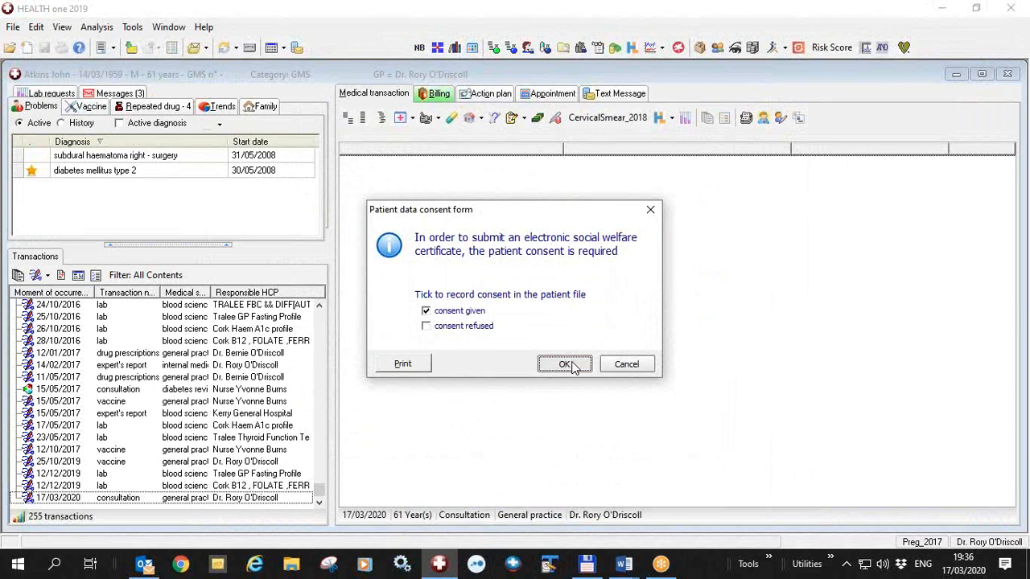
click(572, 366)
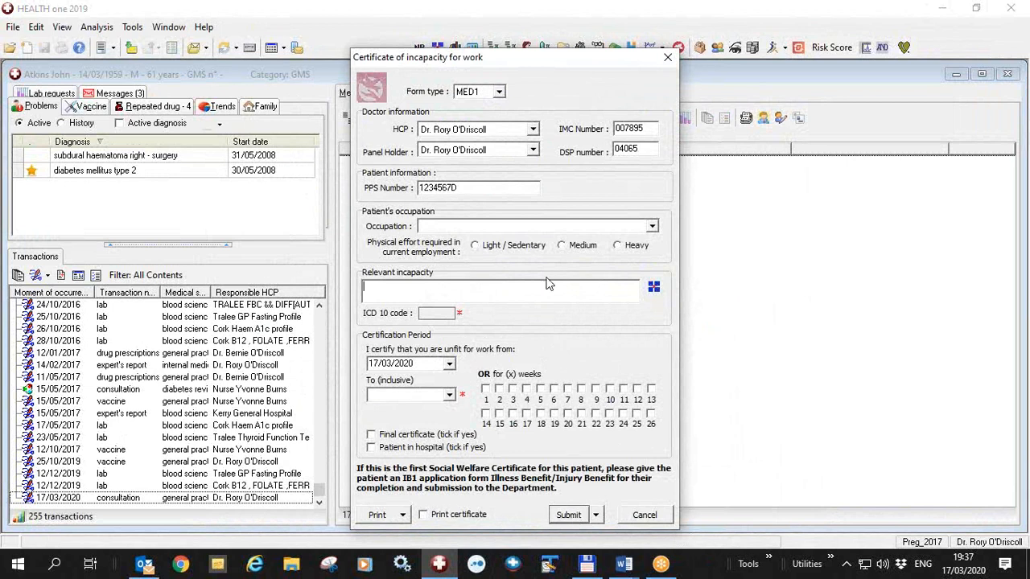
Switch the certificate form type to MED2 and back to MED1
click(499, 93)
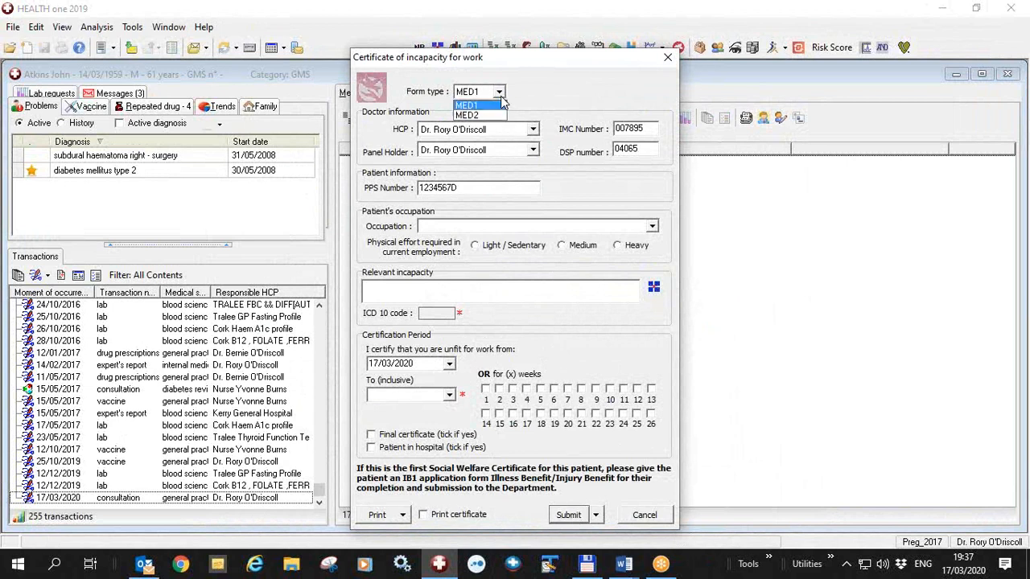
click(491, 115)
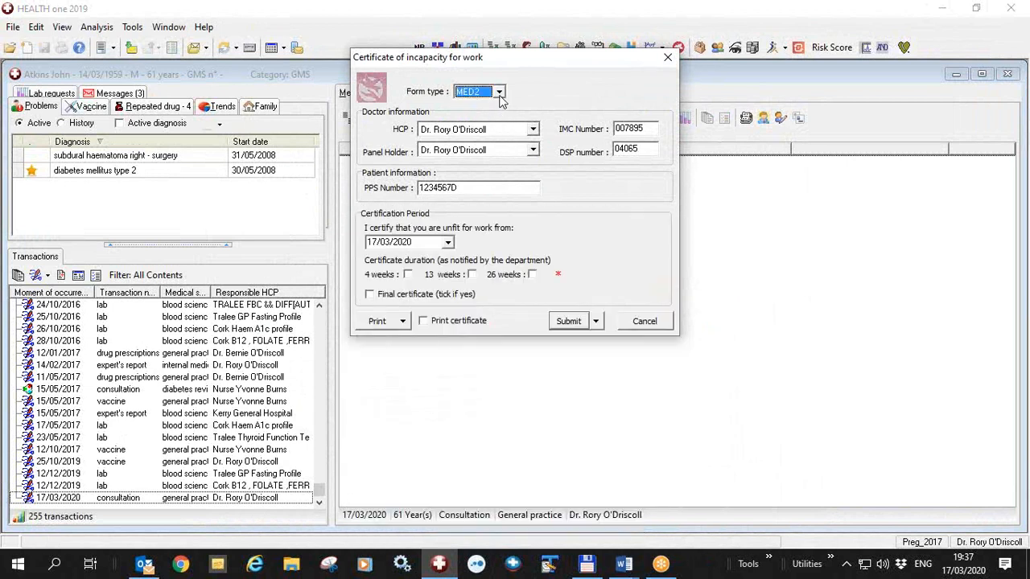
click(499, 93)
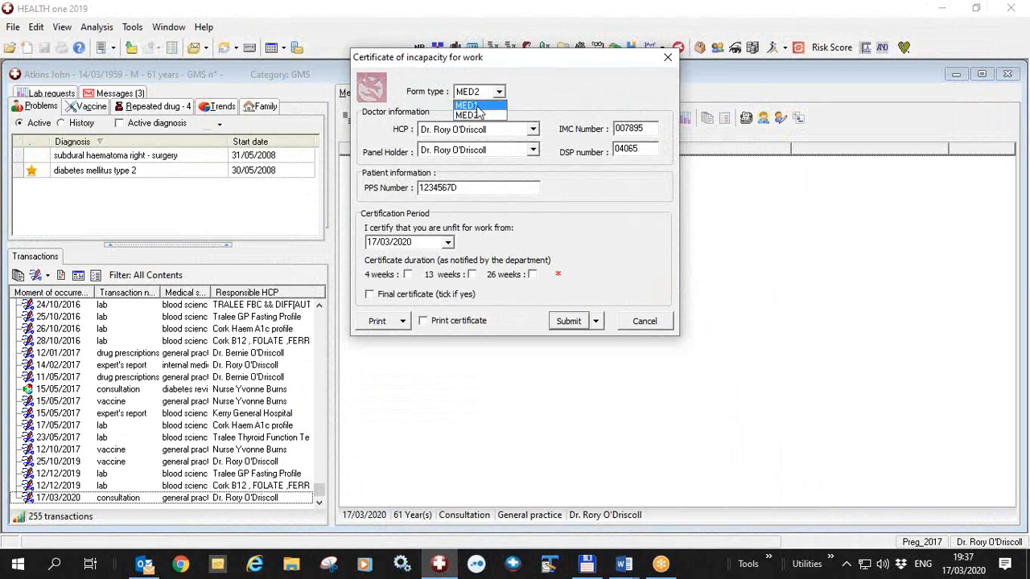
click(475, 106)
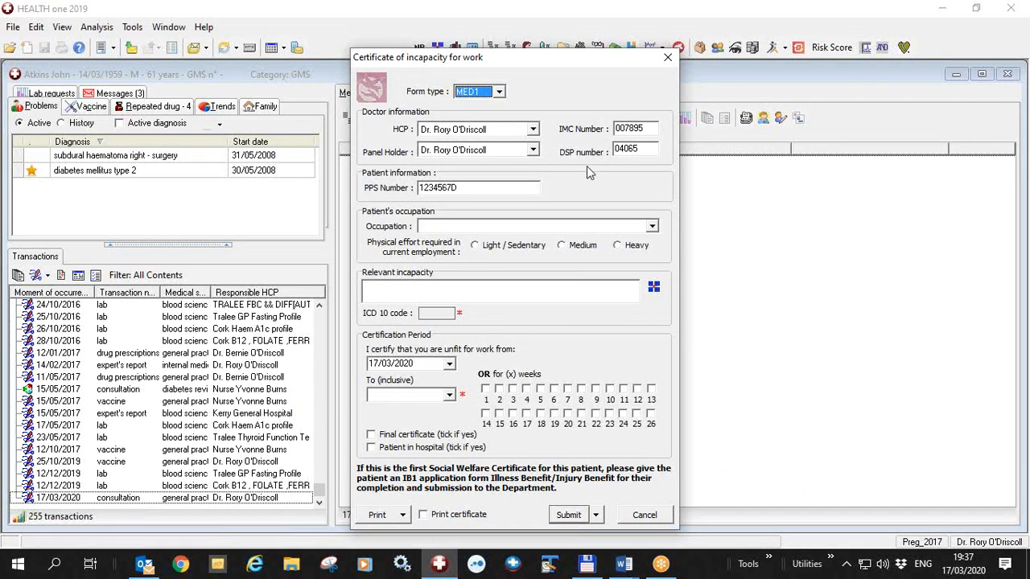
Change the panel holder to a locum doctor and back to the original doctor
click(532, 151)
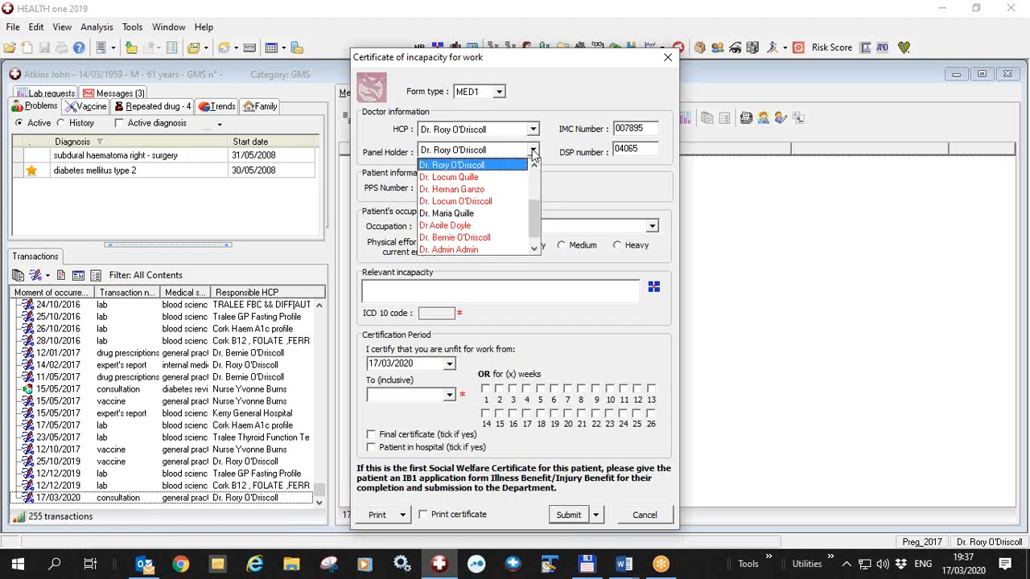
click(479, 201)
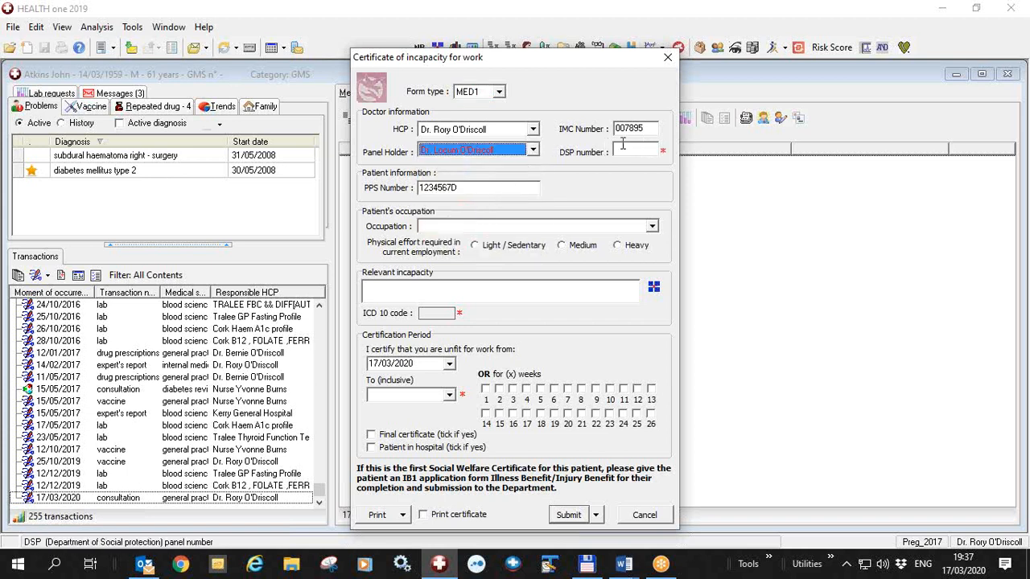
click(533, 152)
drag(535, 217, 534, 182)
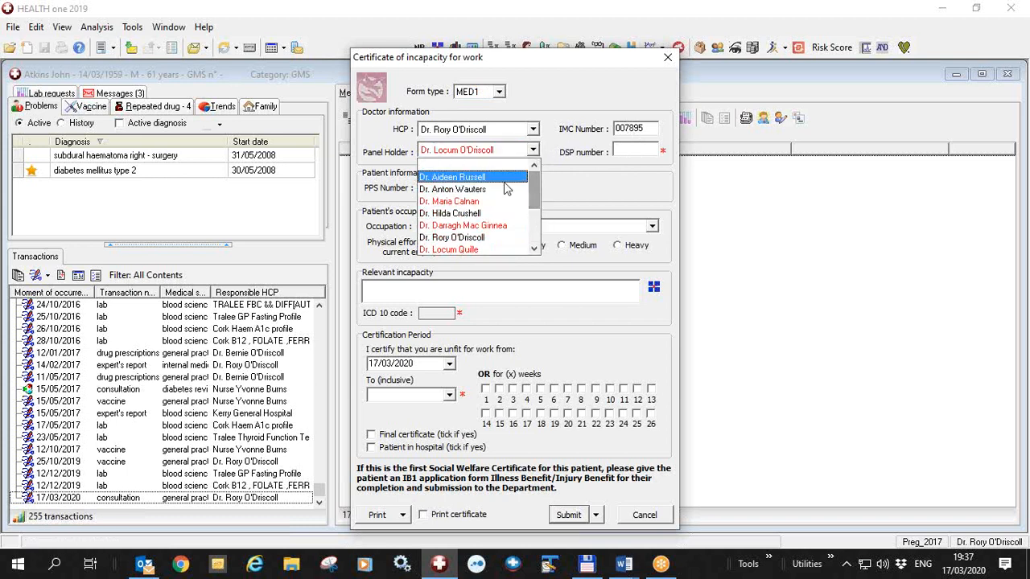
click(475, 238)
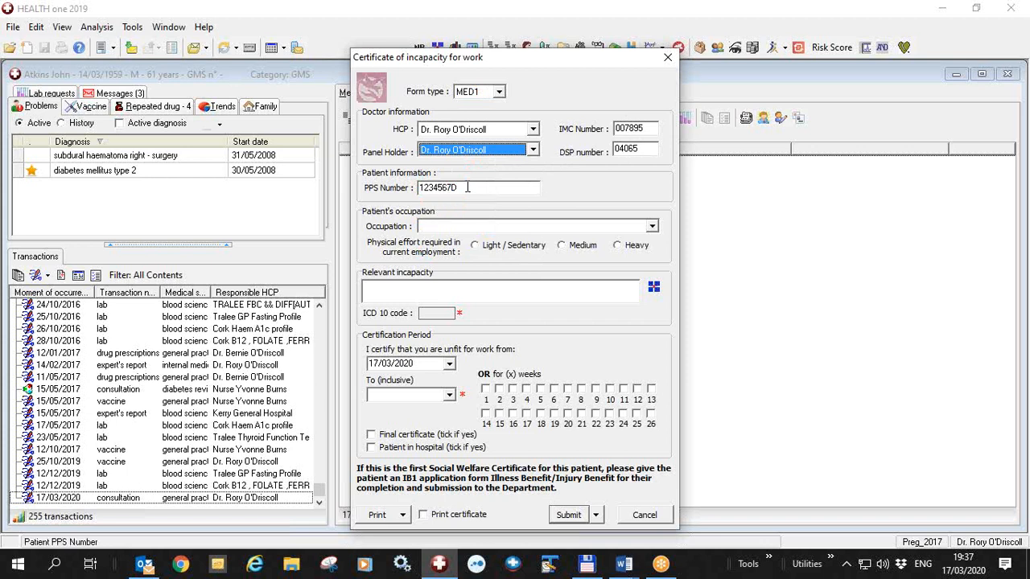
Insert and remove a space in the PPS number field
click(468, 188)
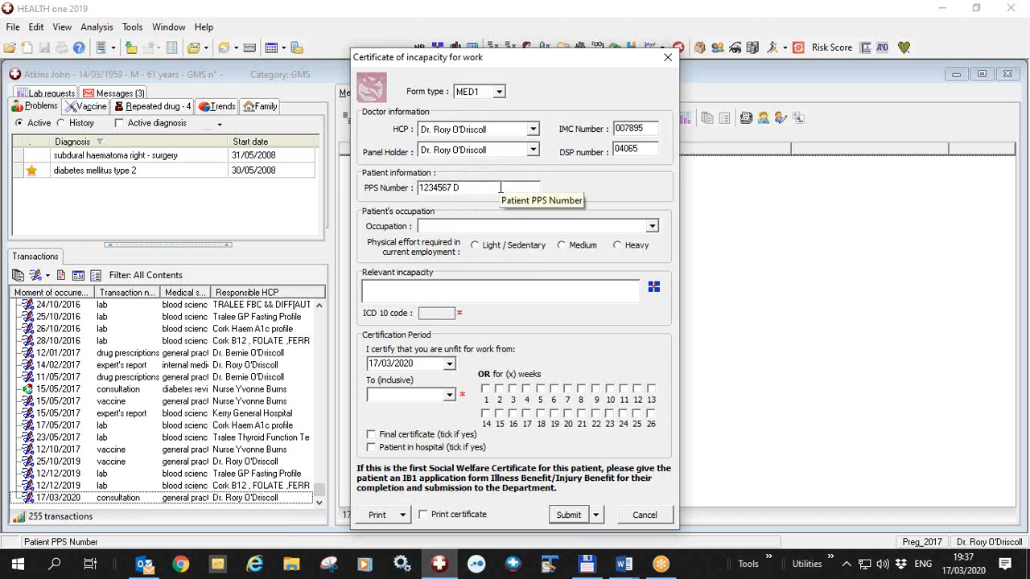
key(BackSpace)
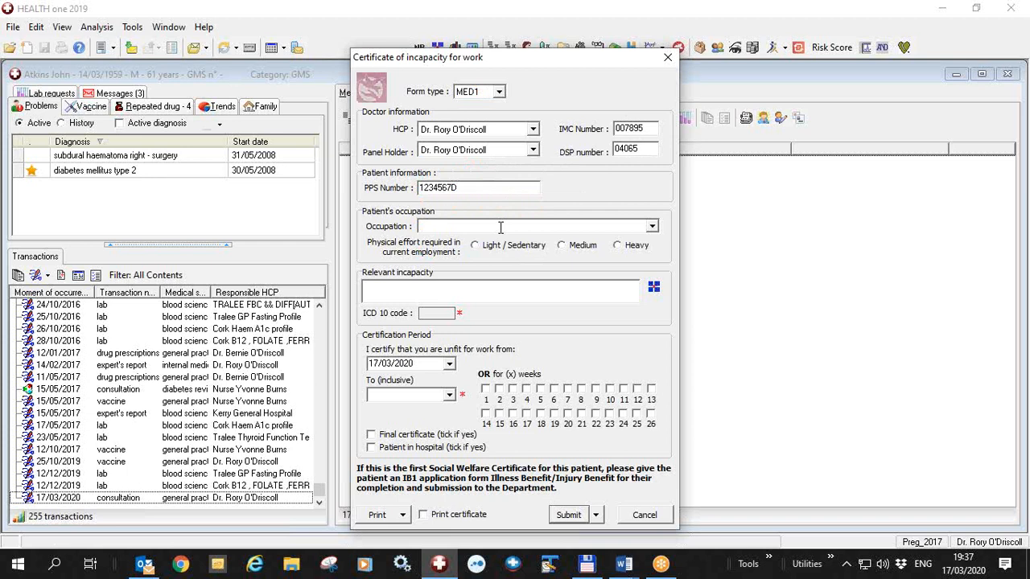
Set the patient's occupation to construction
click(652, 227)
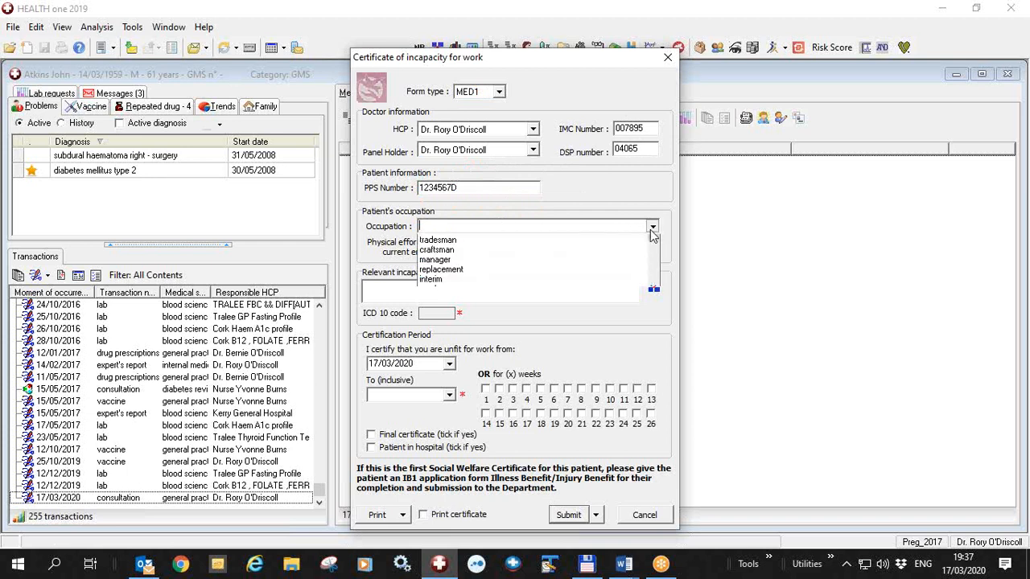
drag(653, 255, 653, 298)
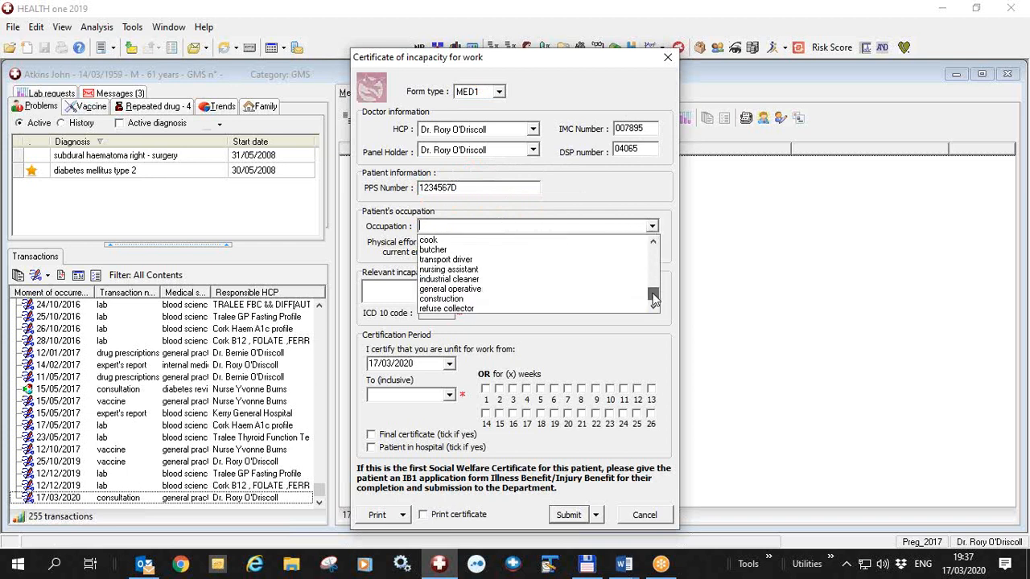
click(505, 299)
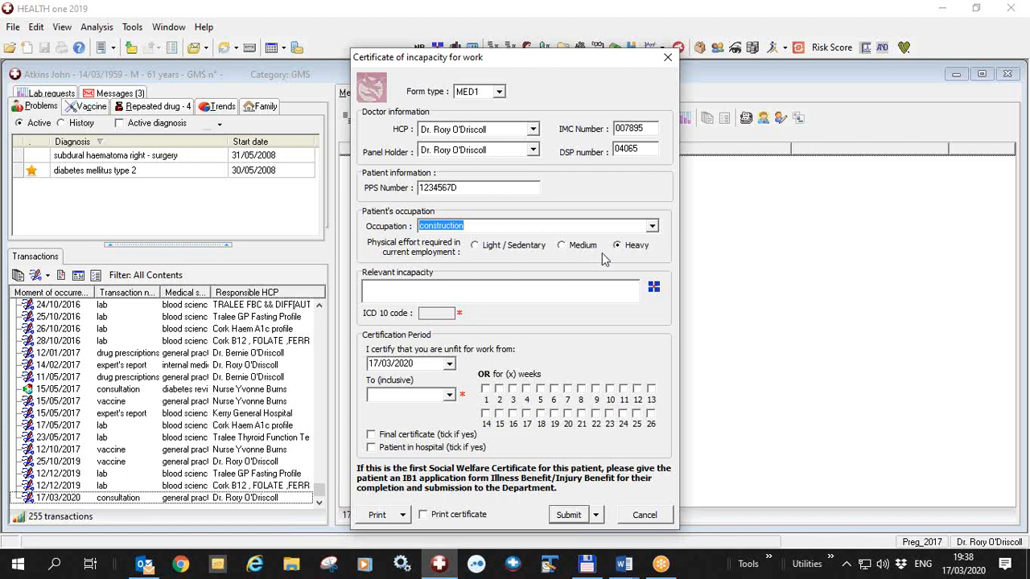
Set the patient's occupation to farmer with heavy physical effort required
click(652, 226)
scroll(652, 258, up, 5)
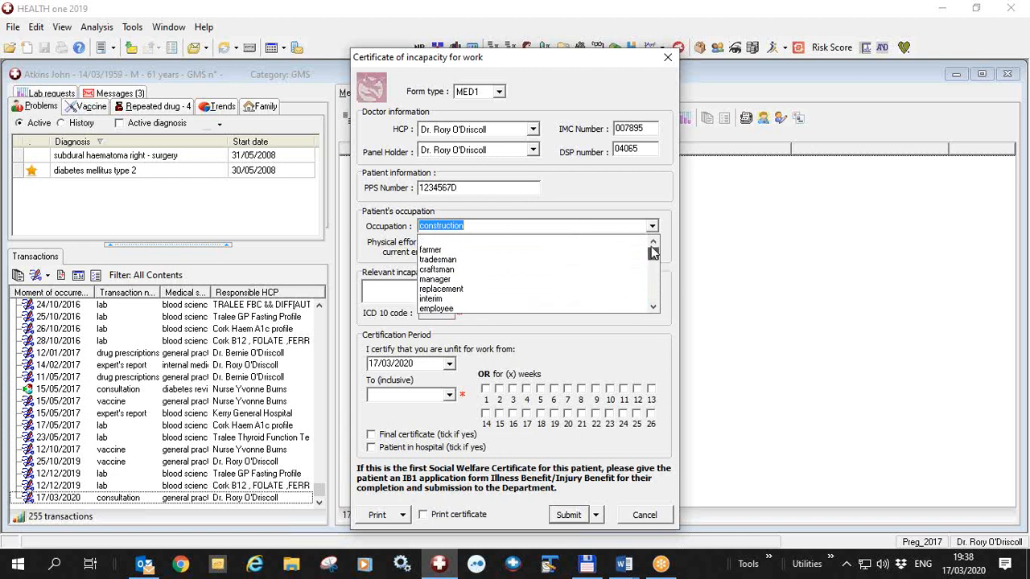
click(470, 252)
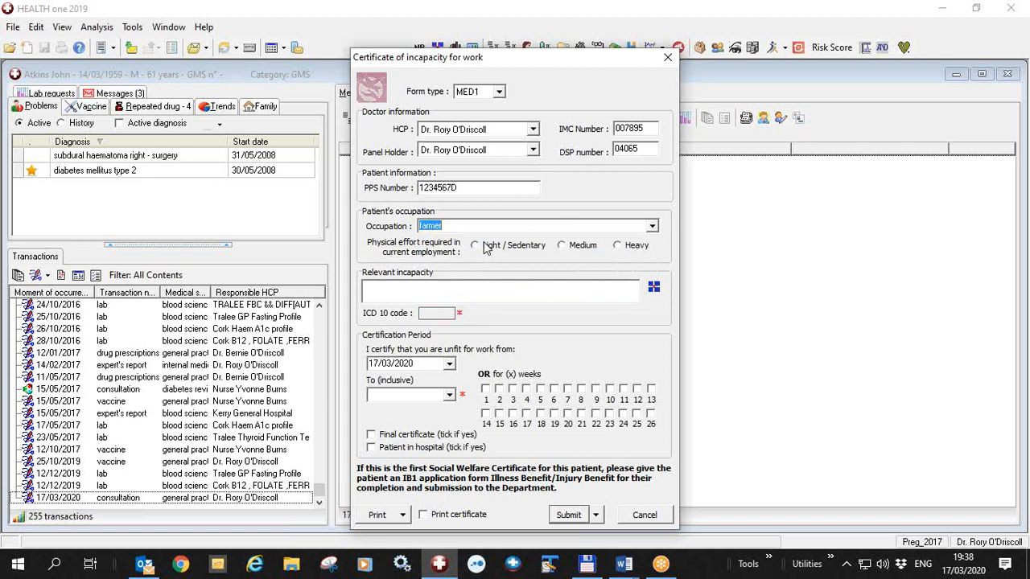
click(623, 251)
Enter Low back pain as the relevant incapacity by searching for back
click(465, 288)
text(back)
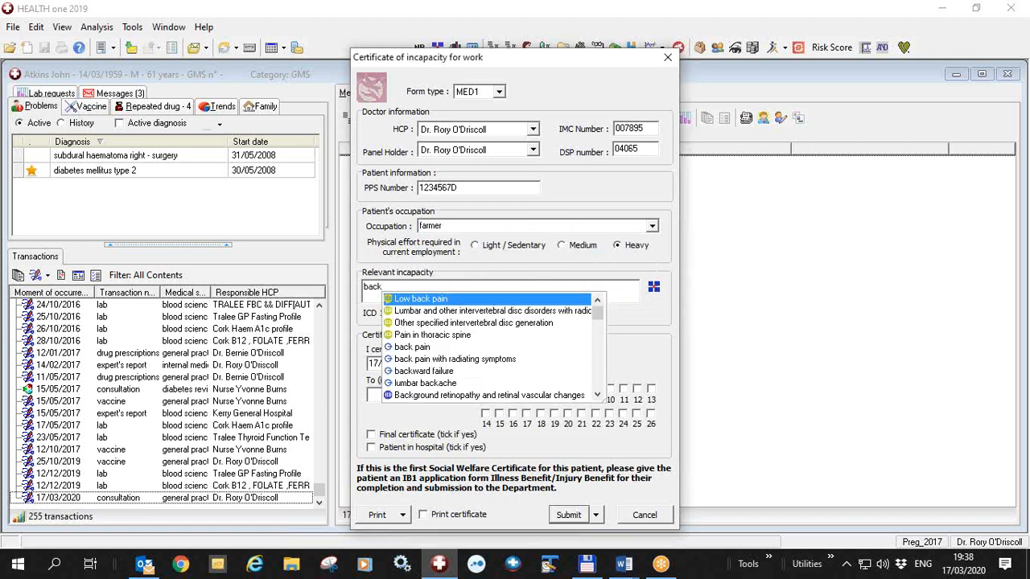
click(425, 301)
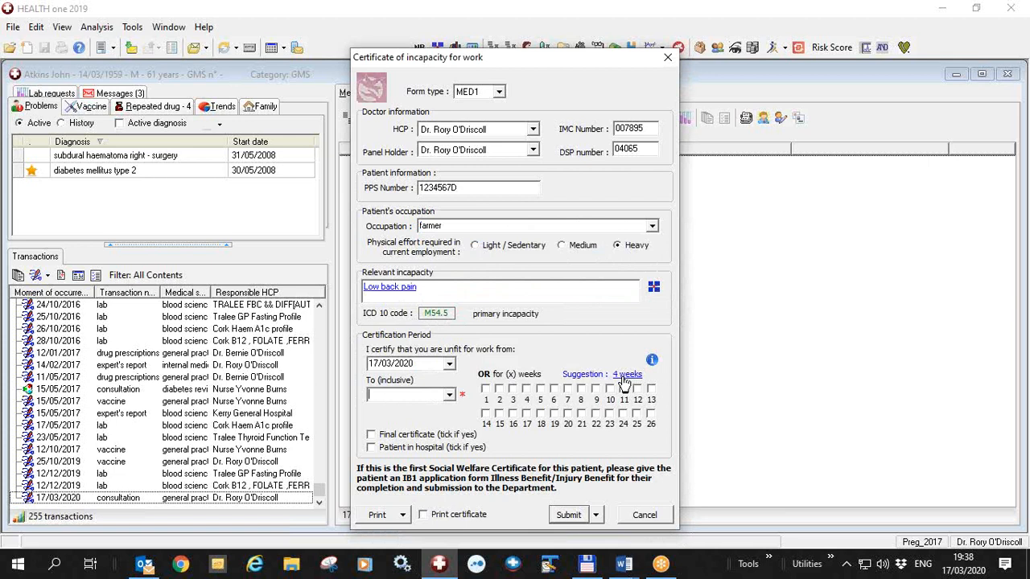
Replace the relevant incapacity with Anxiety disorder, unspecified by searching for anxiet
drag(426, 287, 298, 285)
text(an)
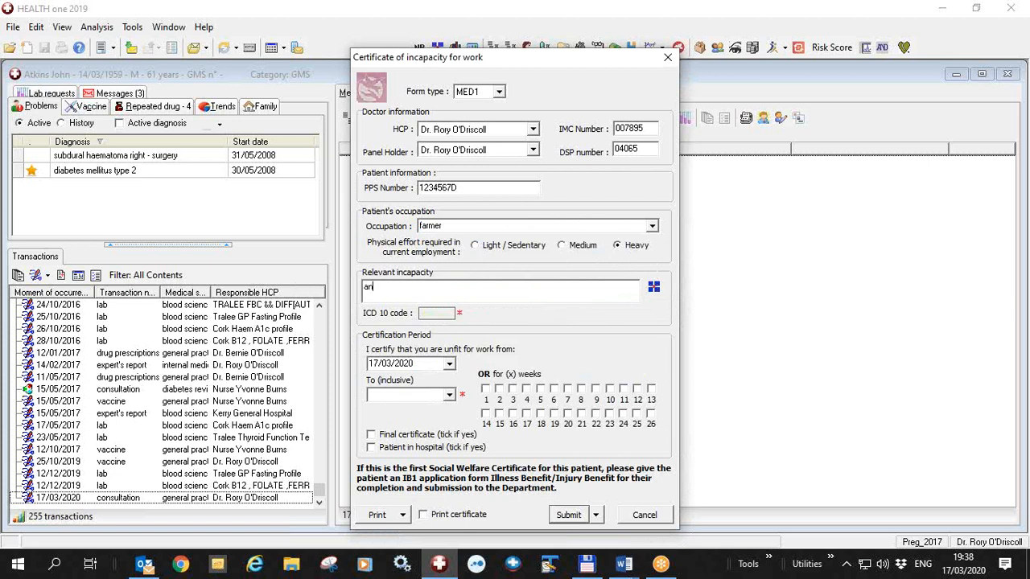
text(xiet)
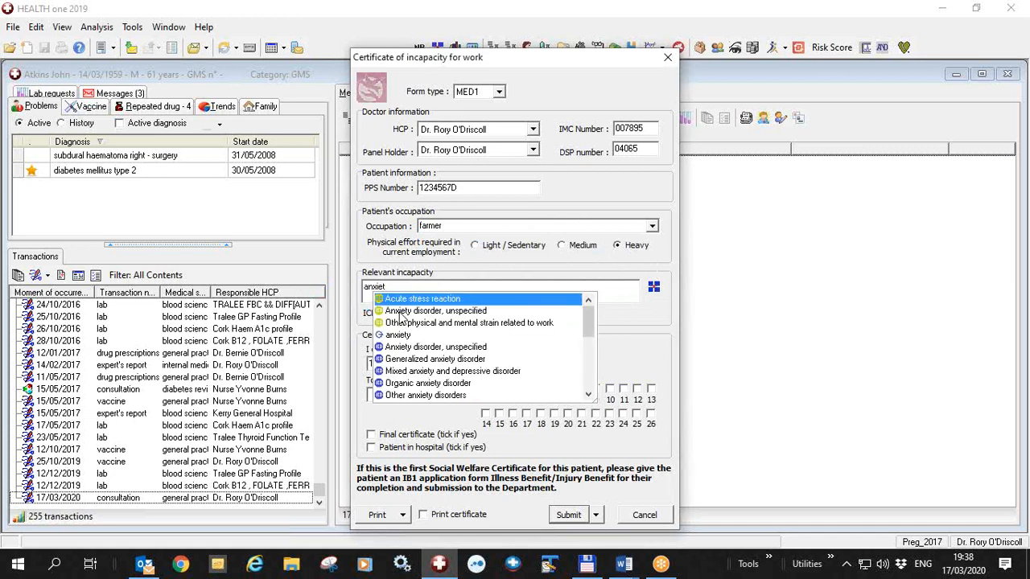
click(399, 314)
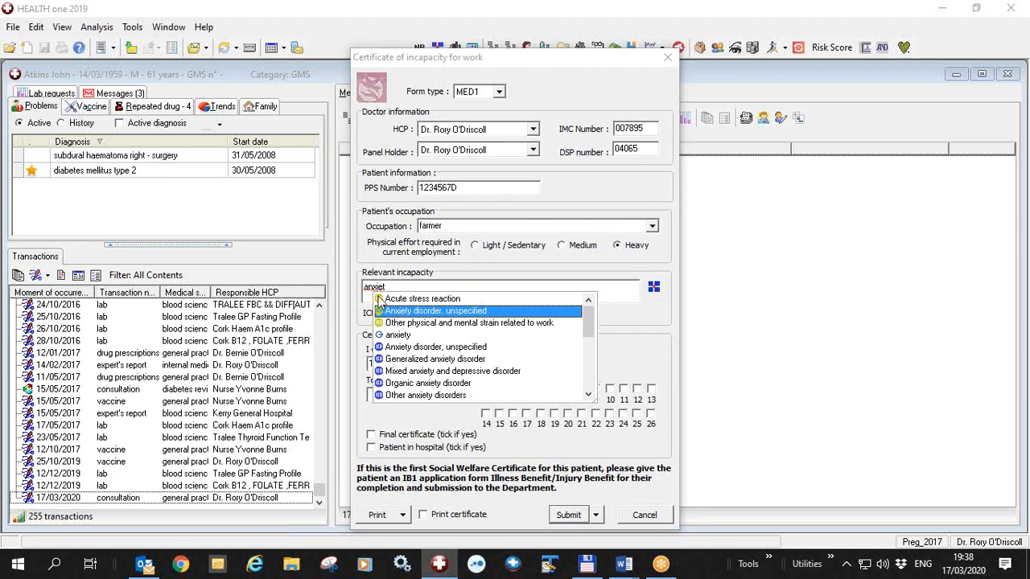
click(411, 314)
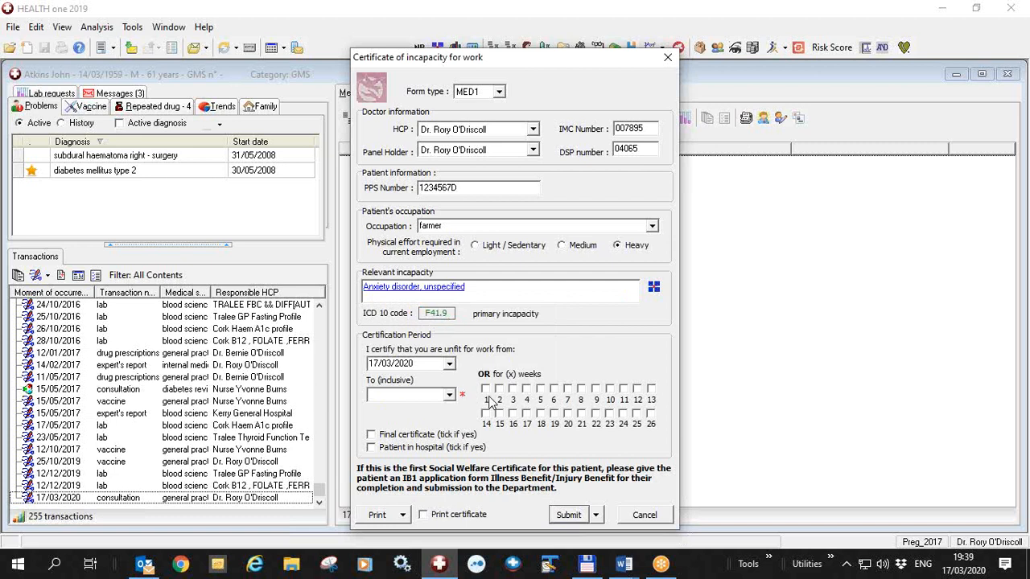
Certify the patient unfit for 8 weeks and save the form to submit later
click(581, 390)
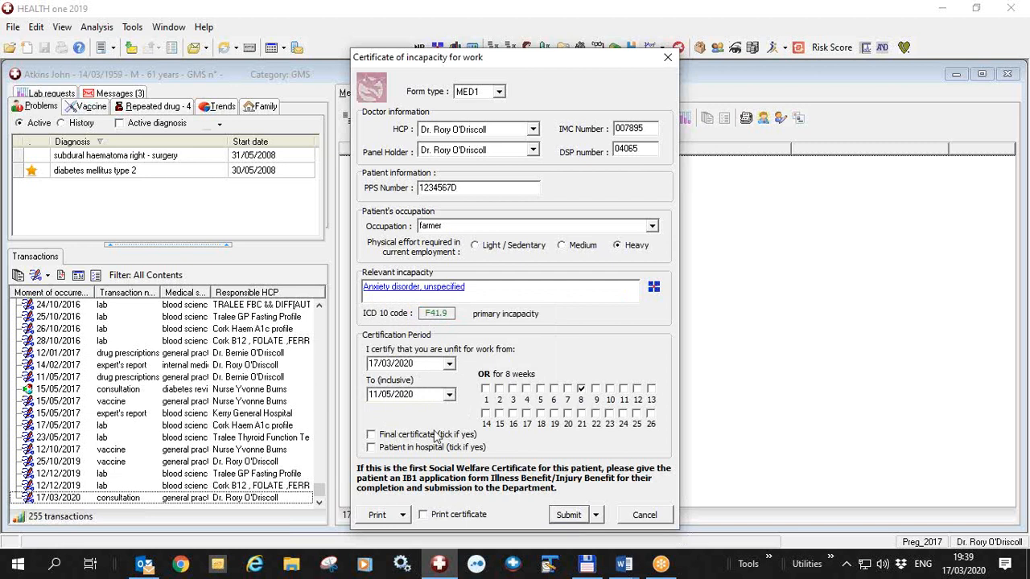
drag(423, 395, 369, 395)
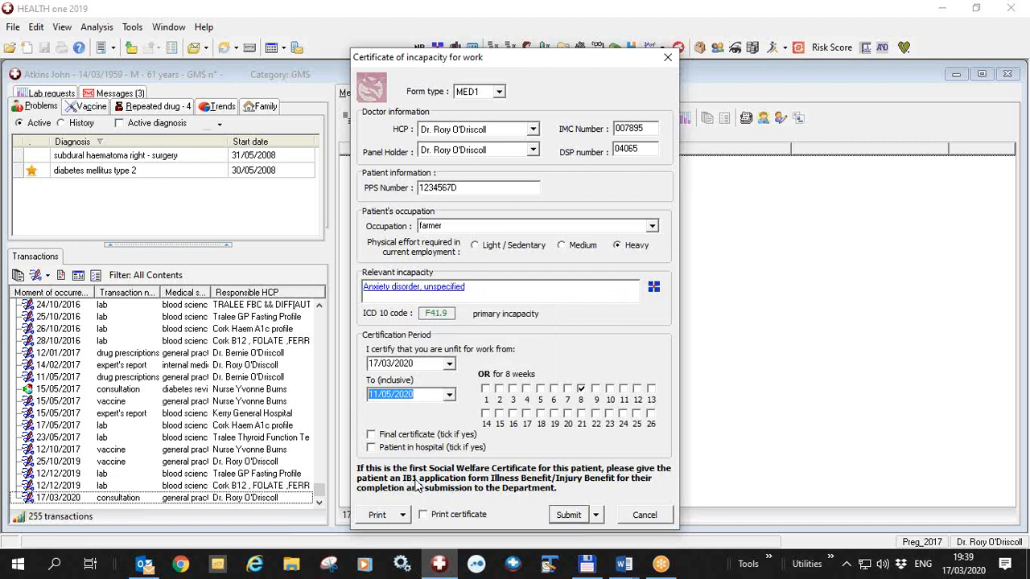
click(595, 515)
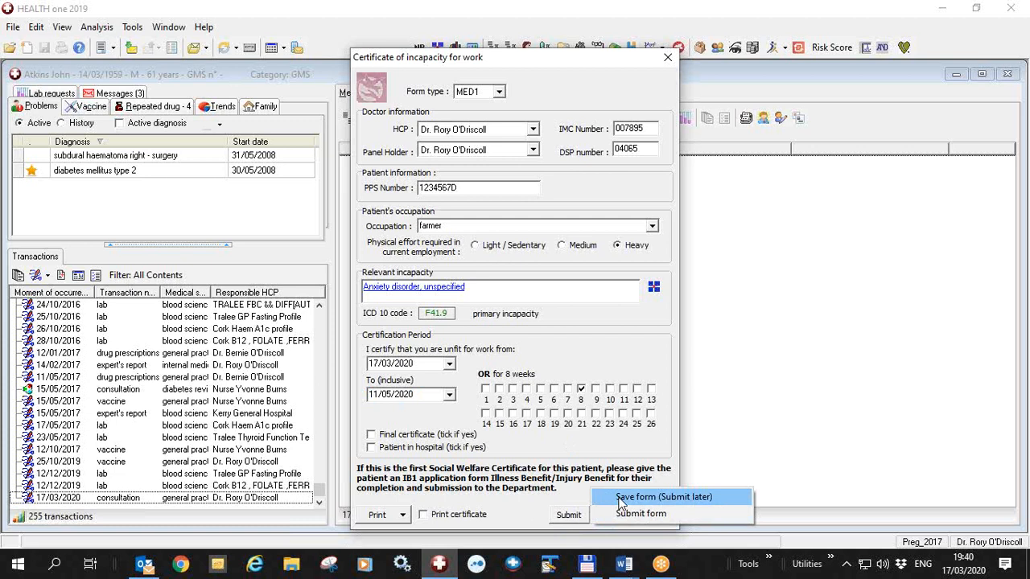
click(644, 497)
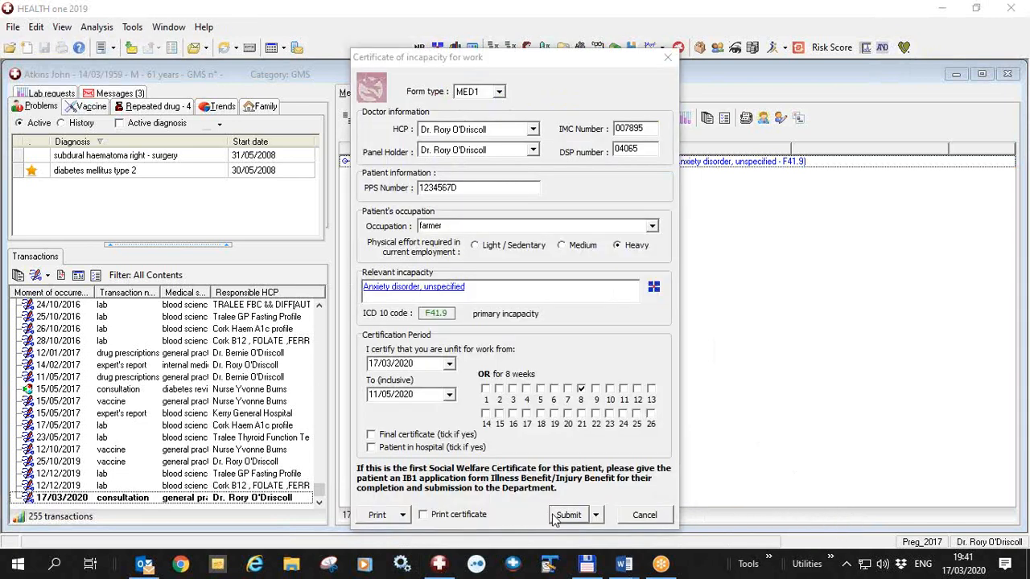
Preview the certificate receipt printout and close the preview
click(403, 518)
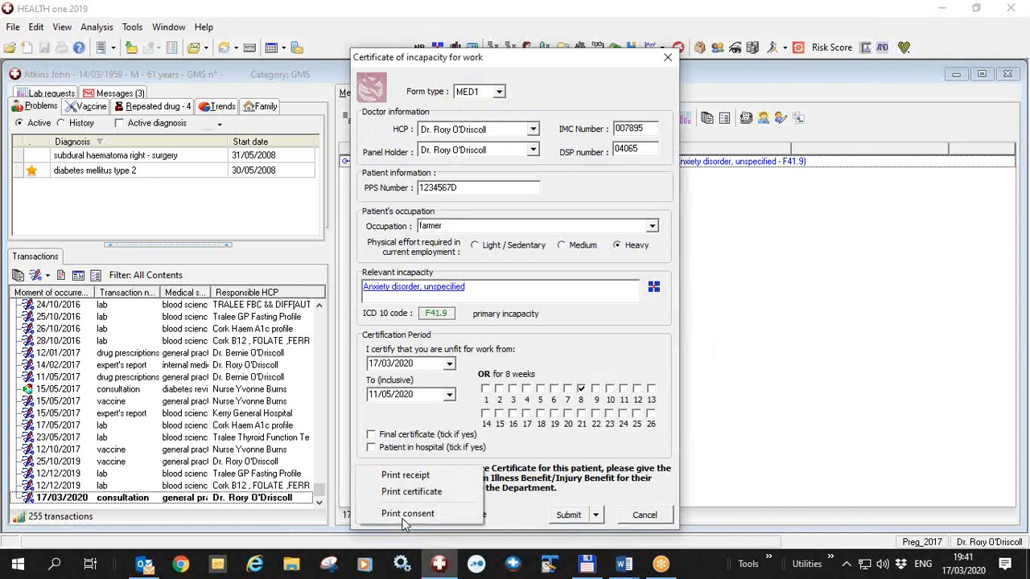
click(422, 478)
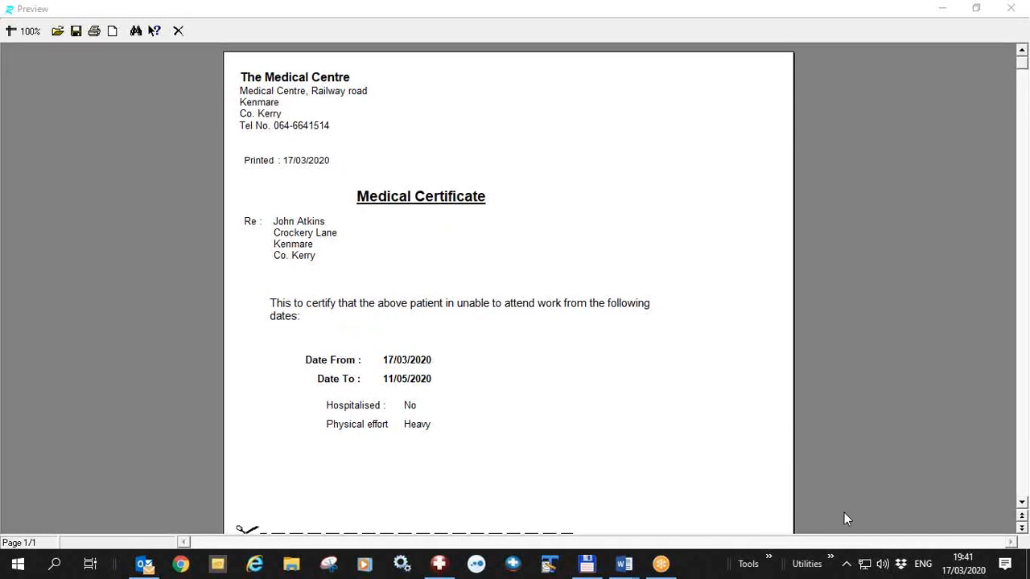
key(Escape)
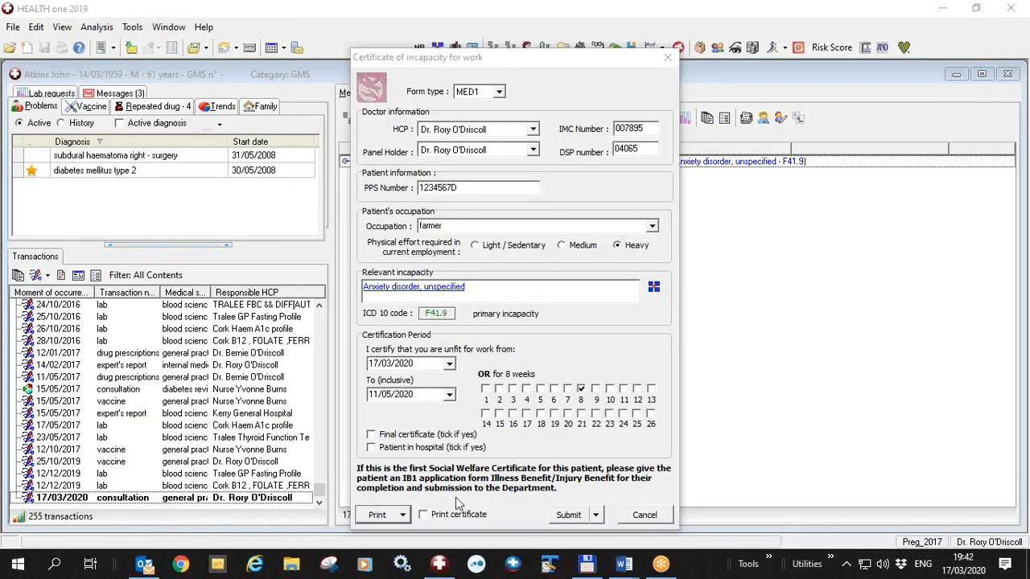
Print the certificate receipt again and review the other print options for certificate and consent
click(404, 520)
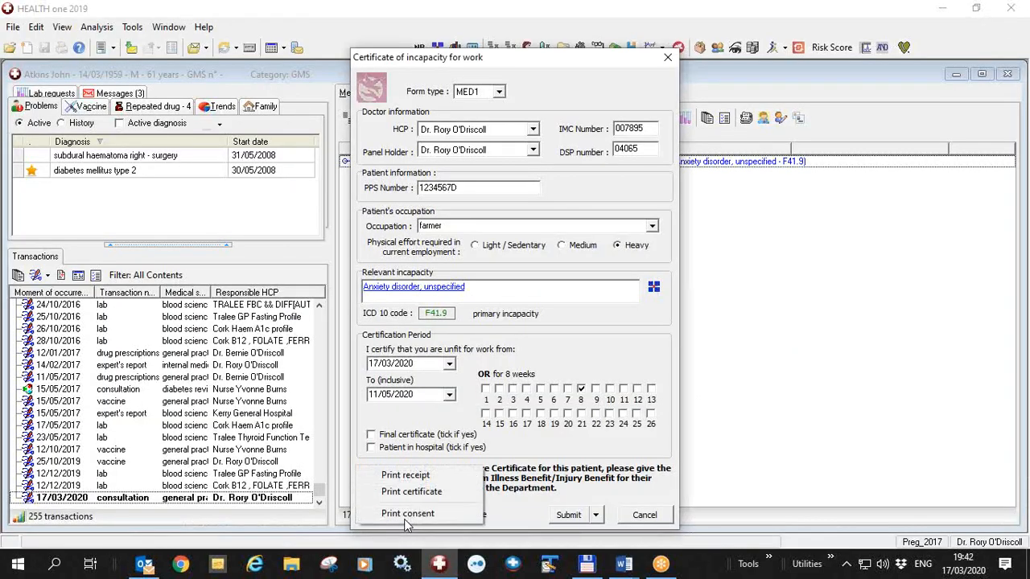
click(412, 477)
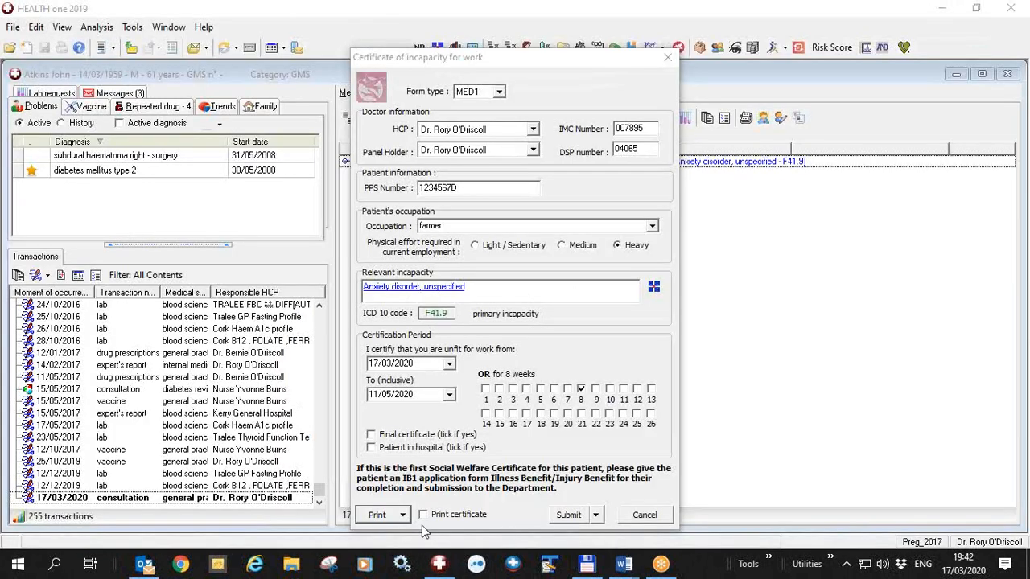
click(405, 519)
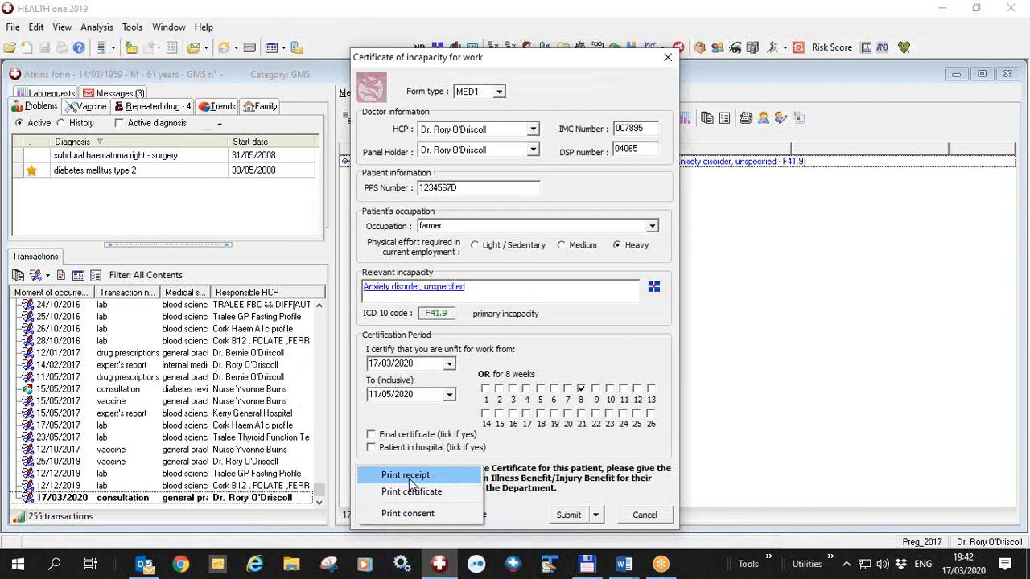
click(845, 553)
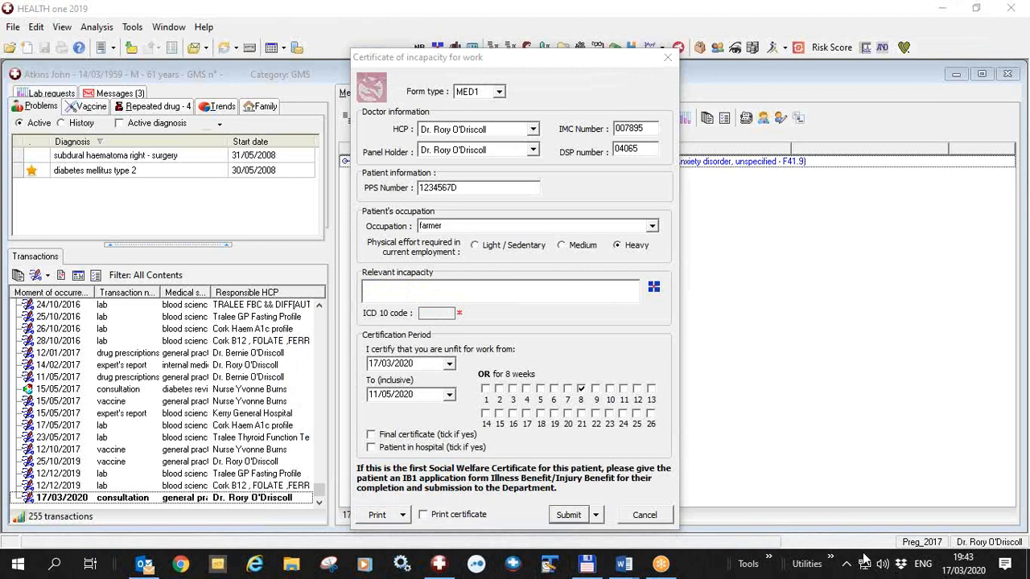
Enter COVID-19 [corona virus] - confirmed as the relevant incapacity by searching for covid
click(412, 287)
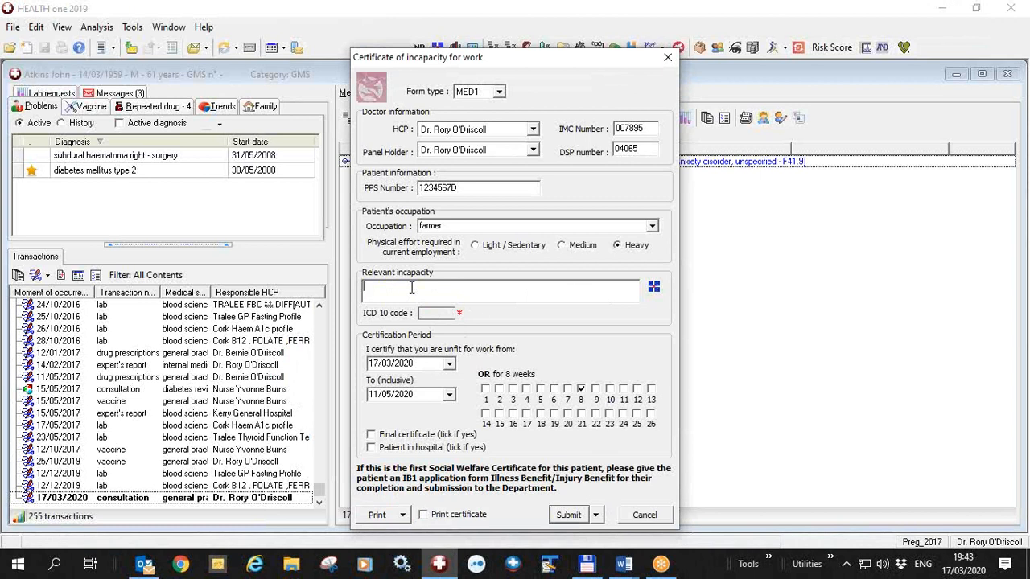
text(covid)
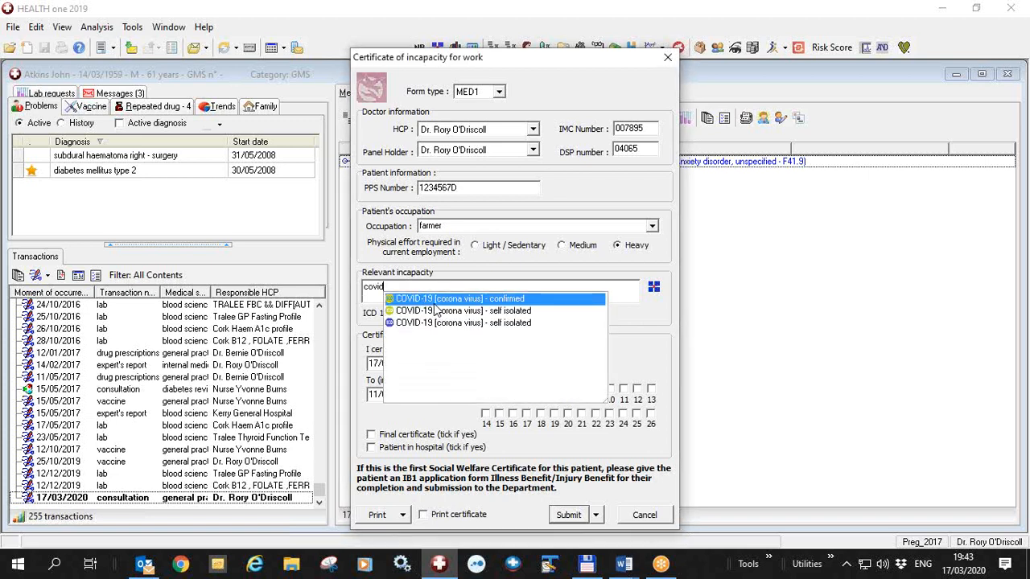
click(493, 300)
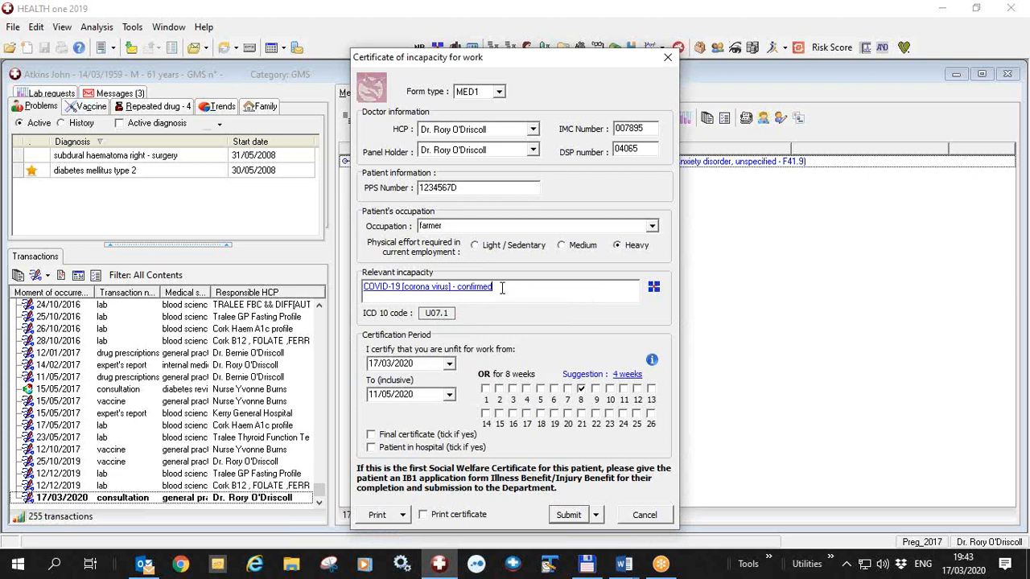
Replace the relevant incapacity with COVID-19 [corona virus] - self isolated by searching for covid
drag(503, 287, 212, 294)
text(co)
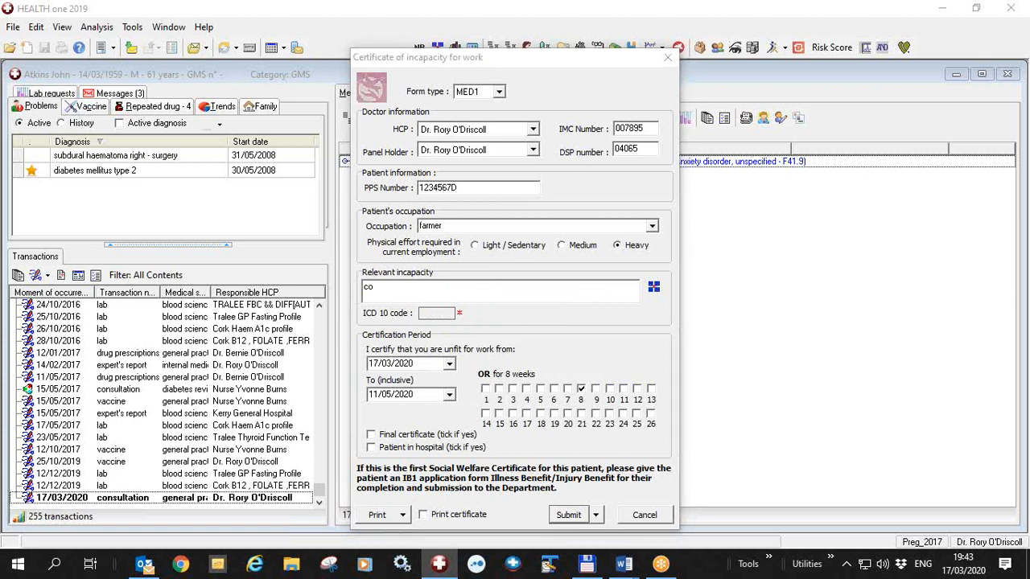
text(vid)
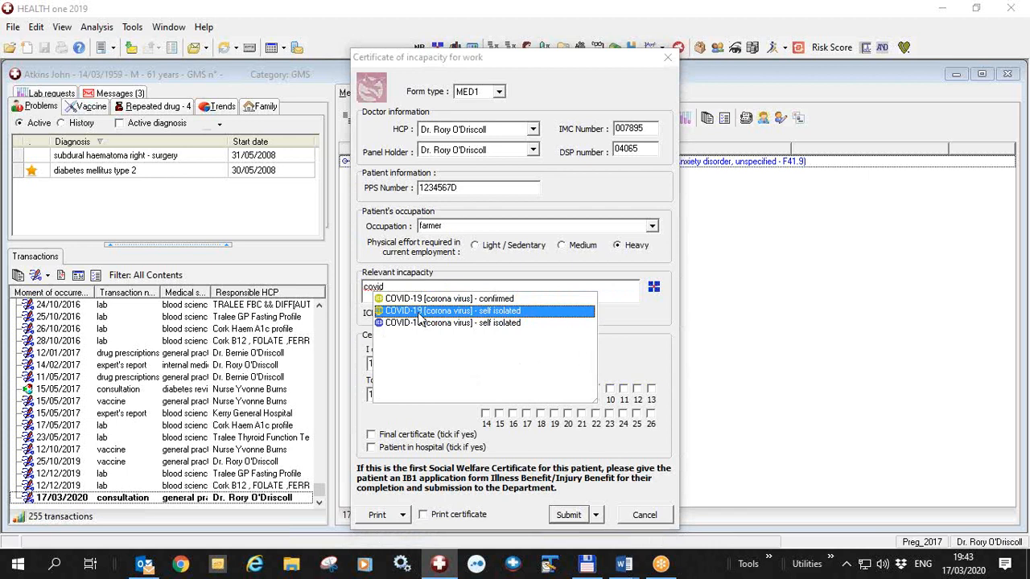
click(417, 312)
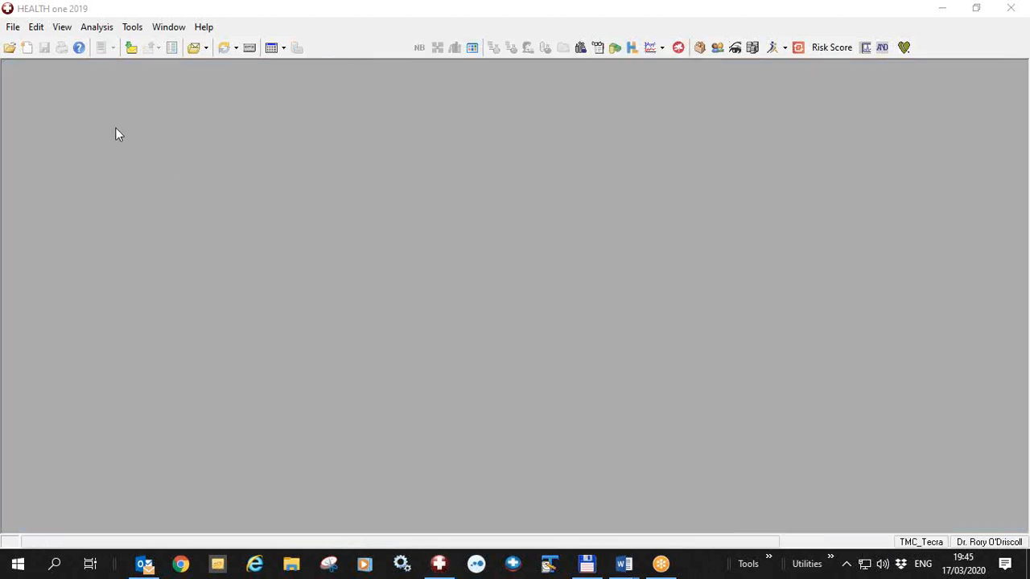
Open the sick certificate overview and browse the listed certificates and their statuses
click(101, 32)
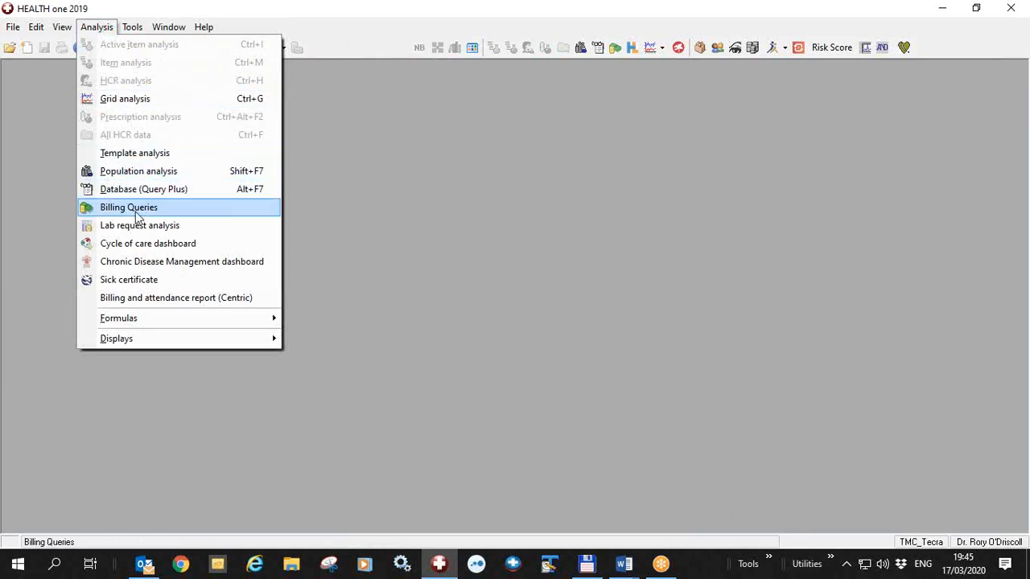
click(141, 283)
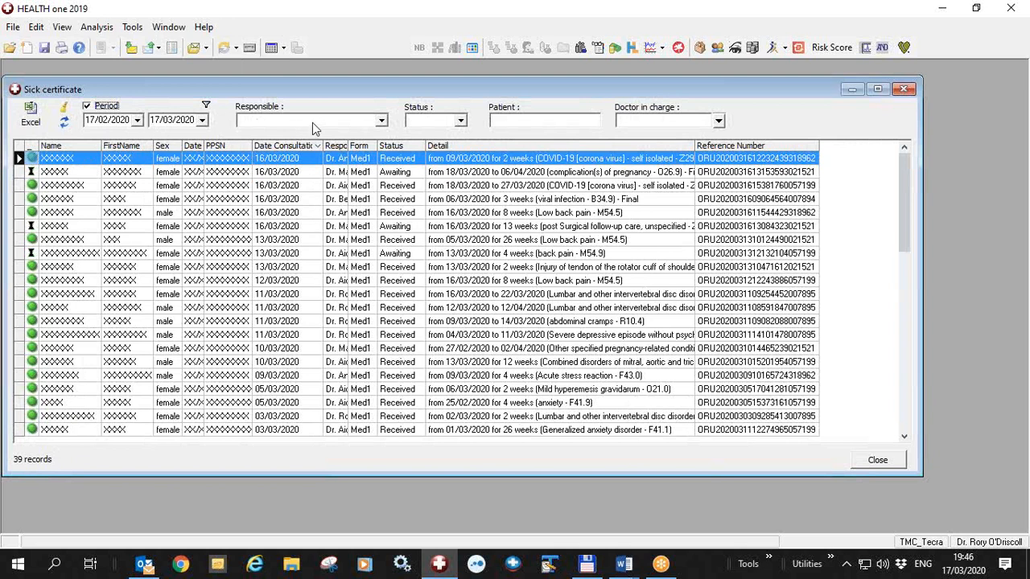
click(460, 121)
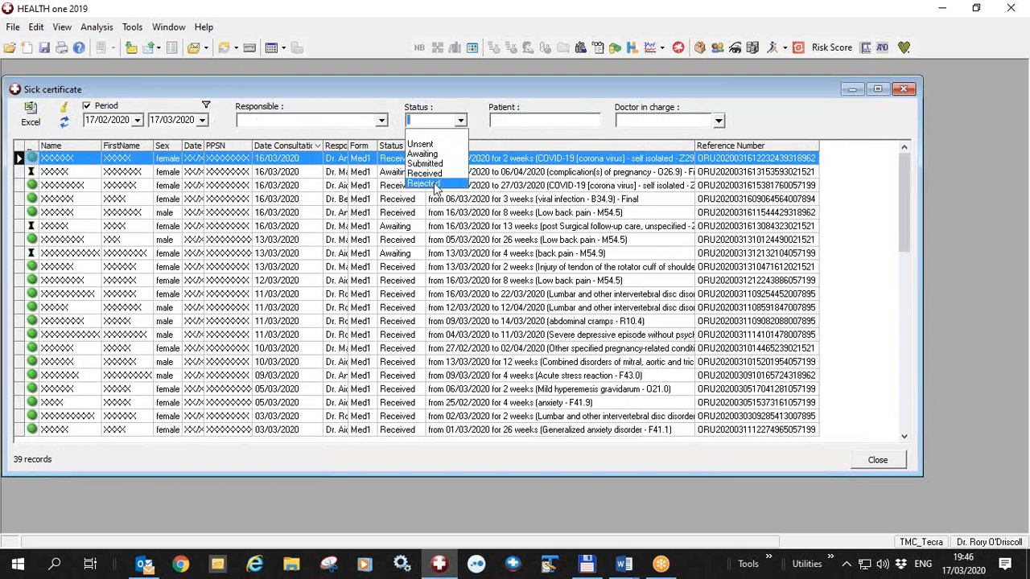
click(525, 121)
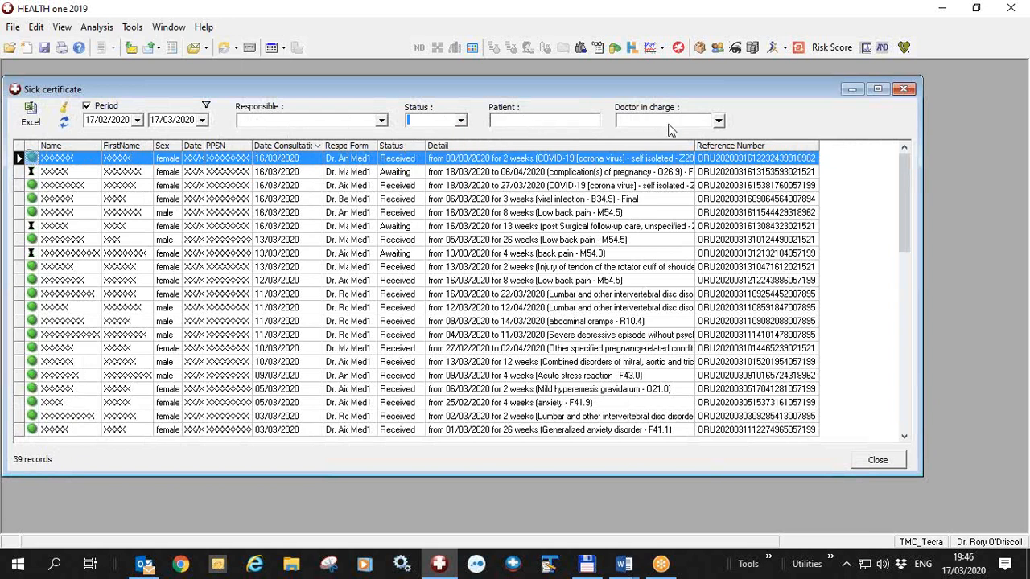
click(813, 548)
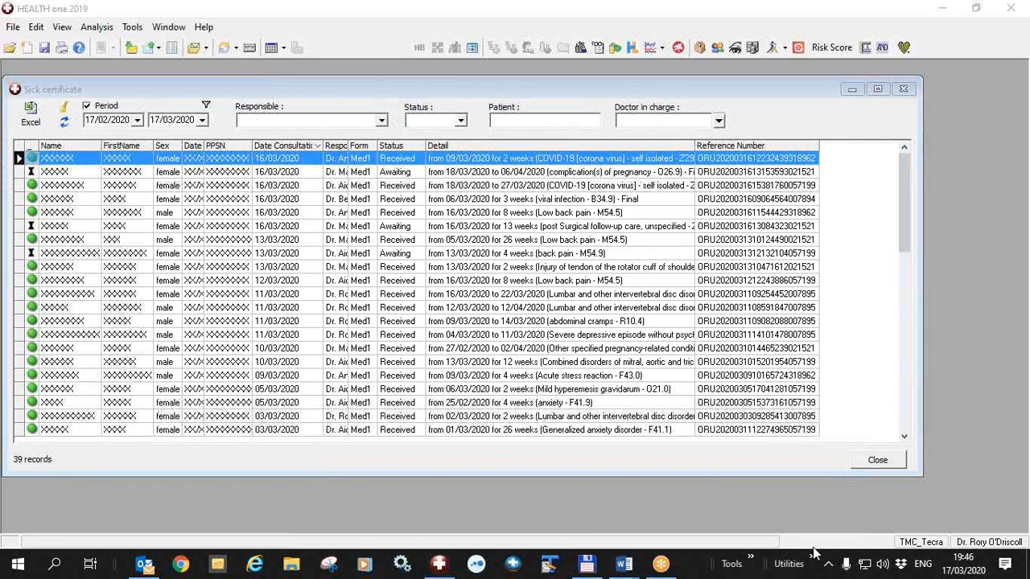
click(386, 181)
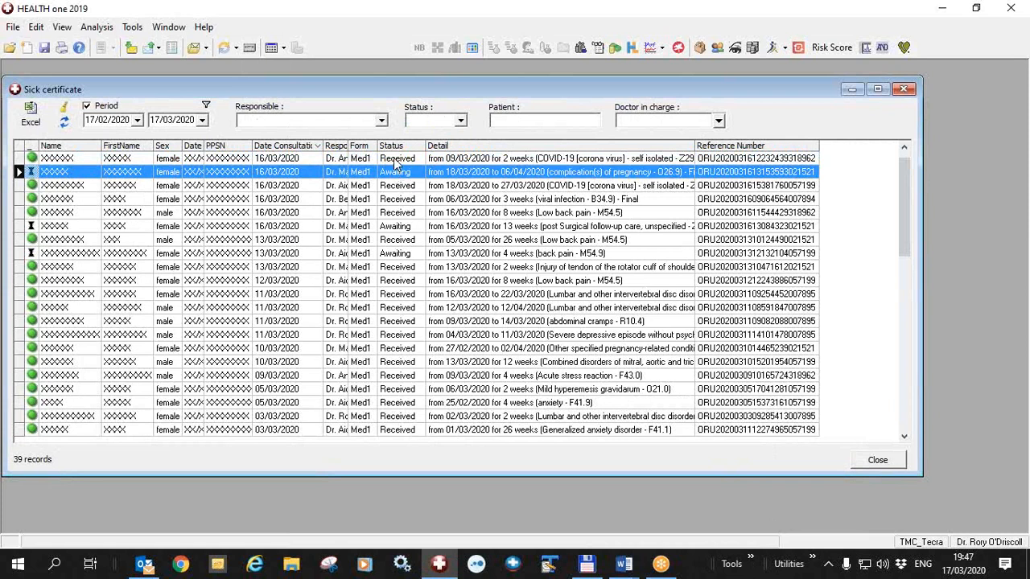
click(395, 159)
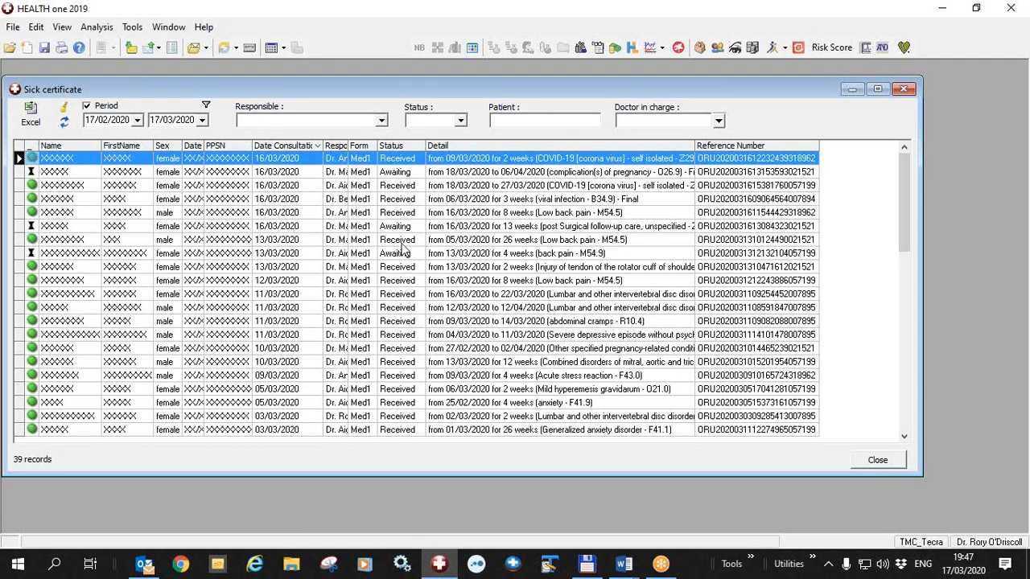
Filter the certificate list by status Received, then Rejected, and clear the status filter again
click(462, 123)
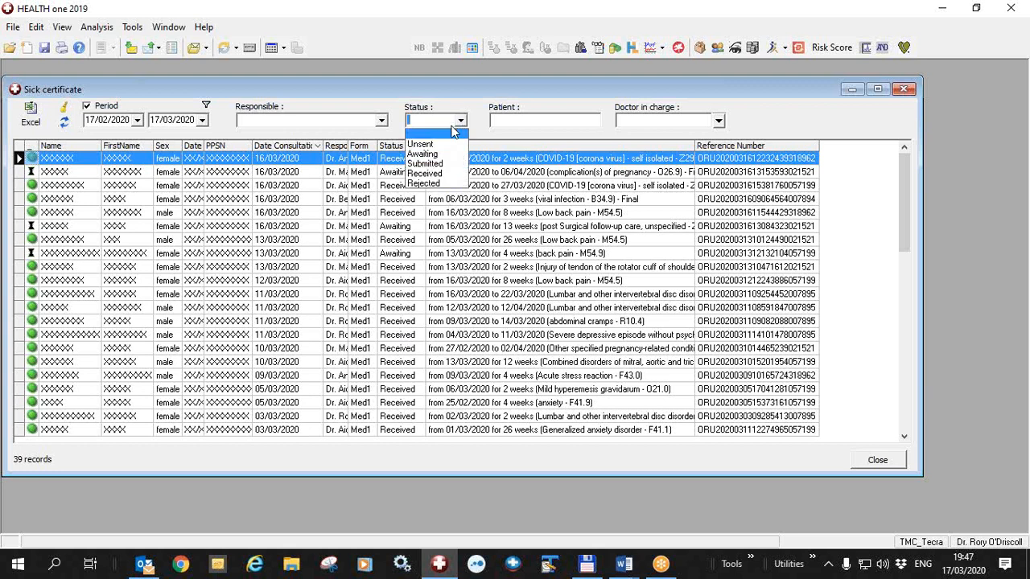
click(434, 174)
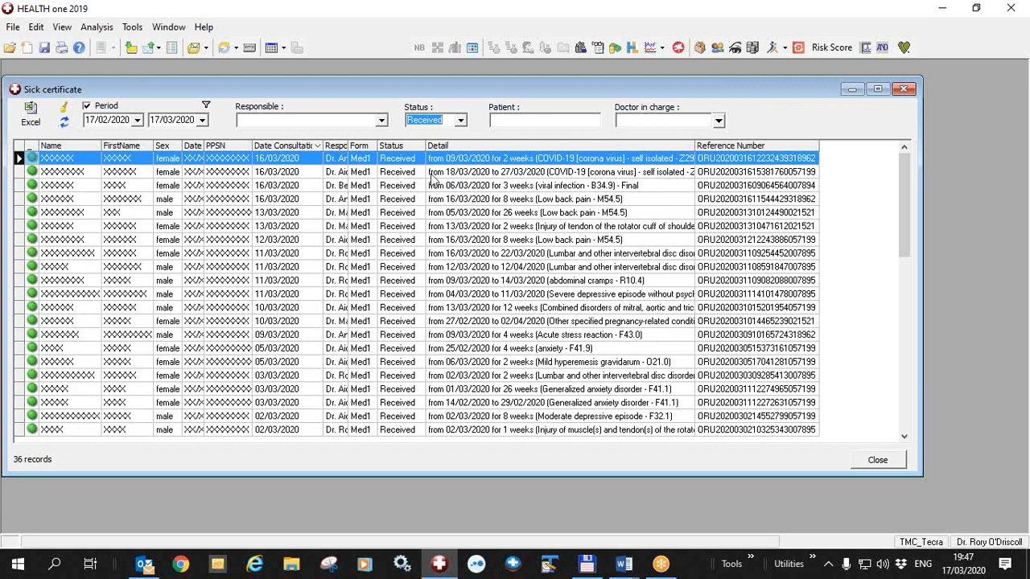
click(461, 122)
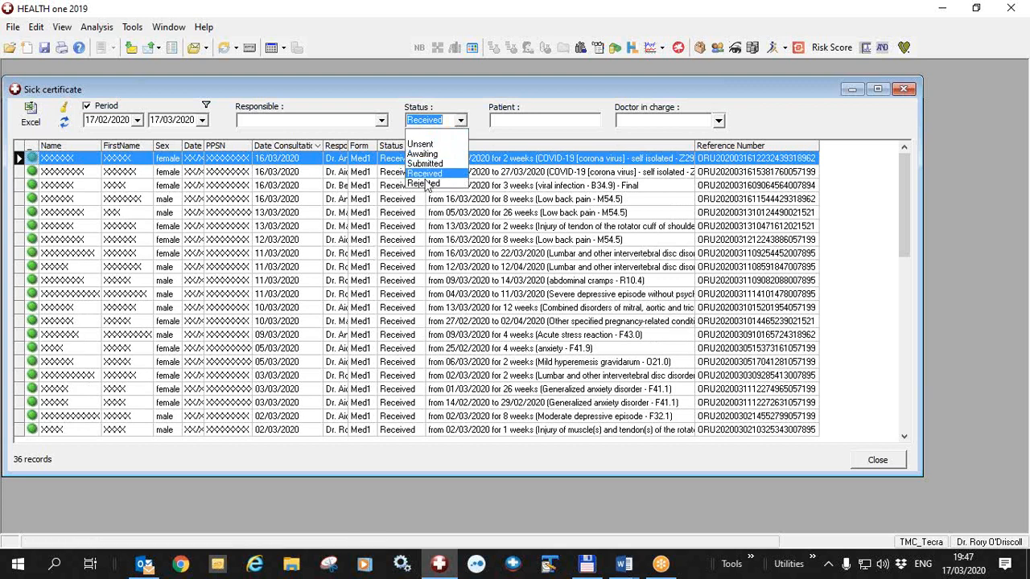
click(425, 184)
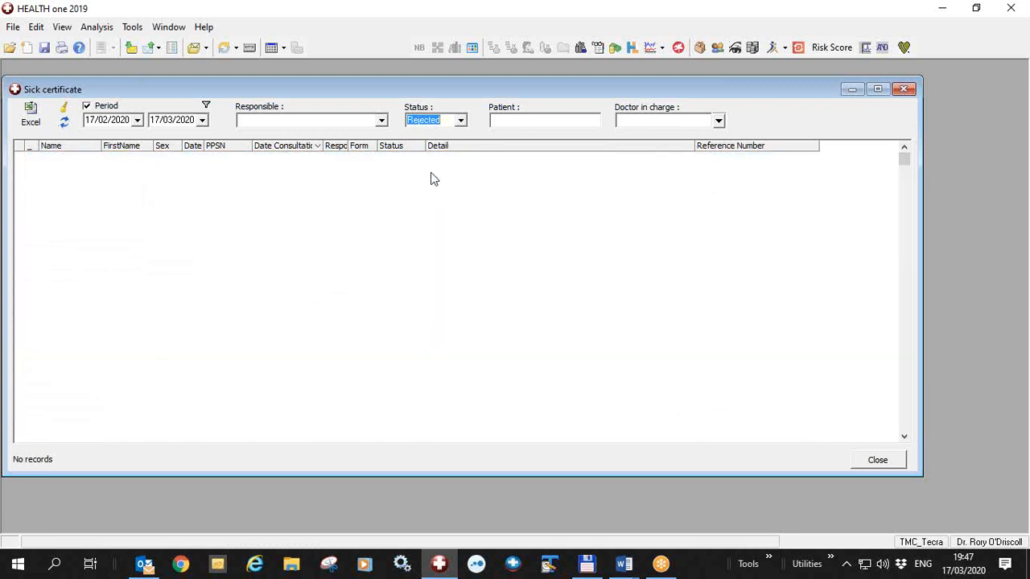
click(463, 127)
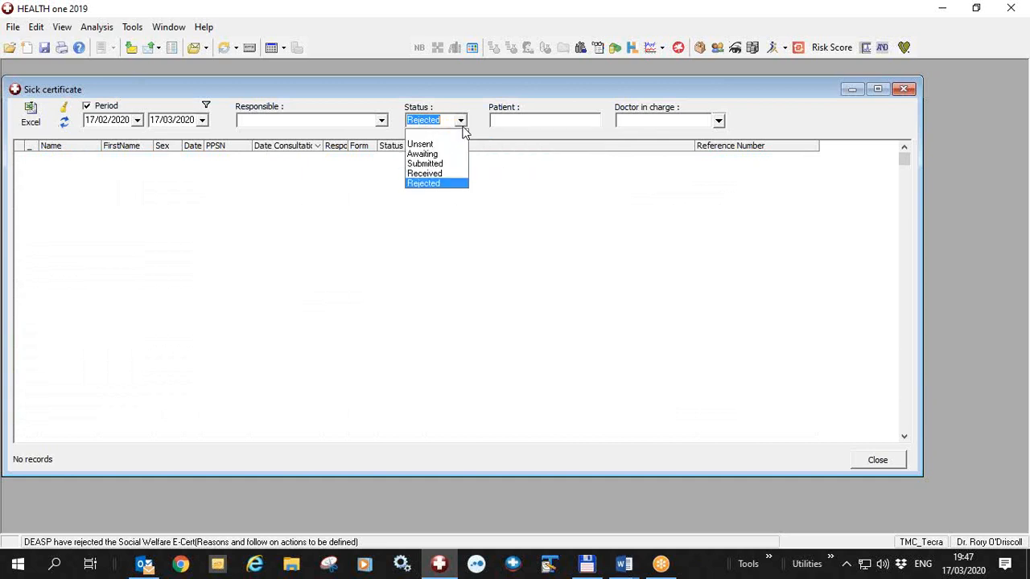
click(440, 136)
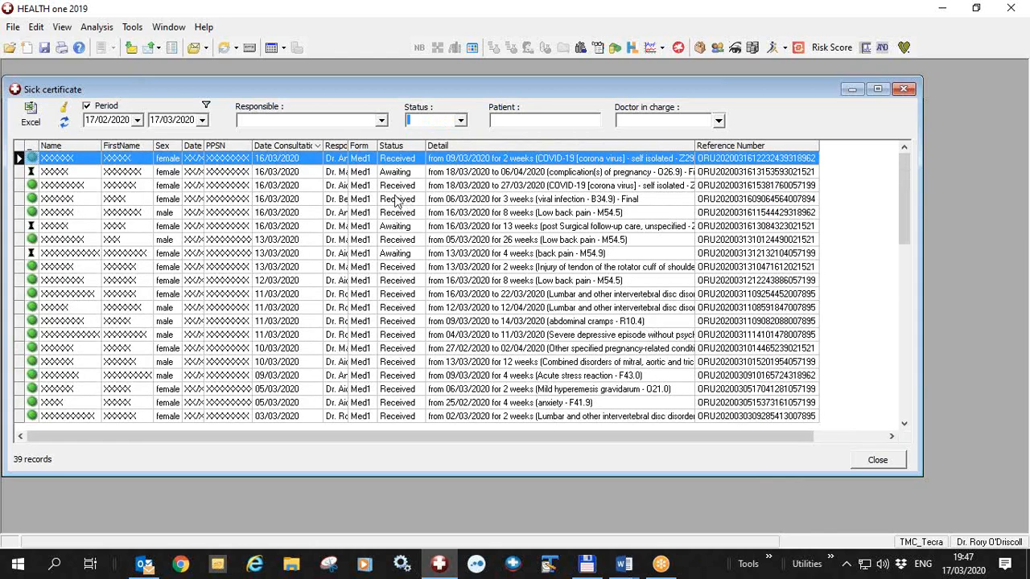
Open the top COVID-19 self-isolated certificate from the list, review its print options, and cancel it
right_click(399, 165)
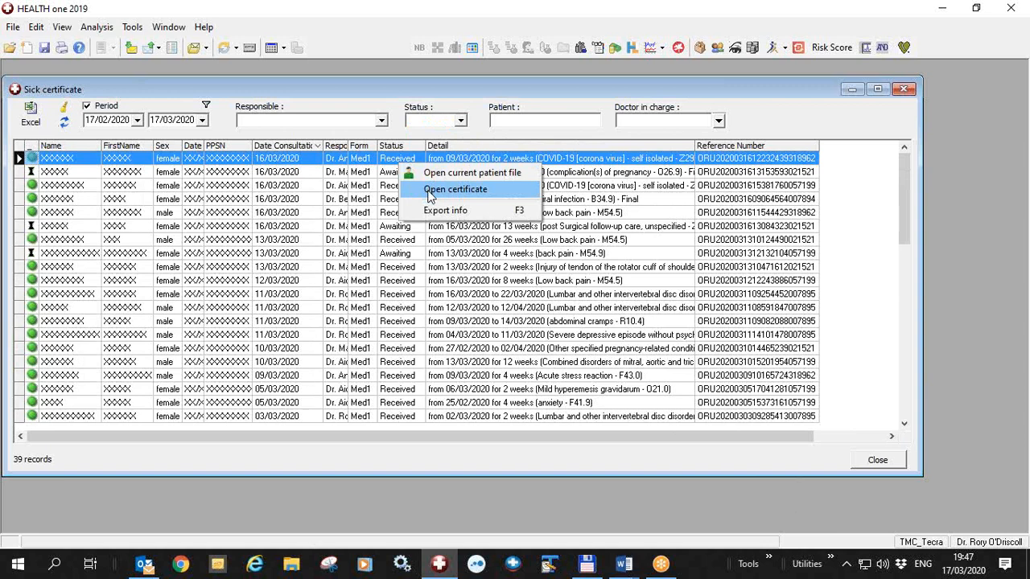
click(430, 193)
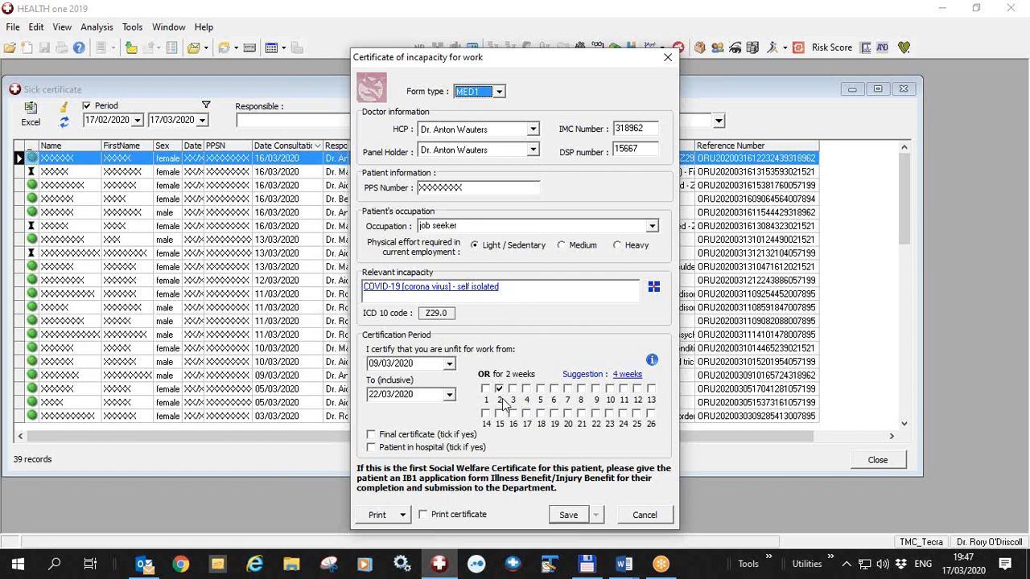
click(404, 515)
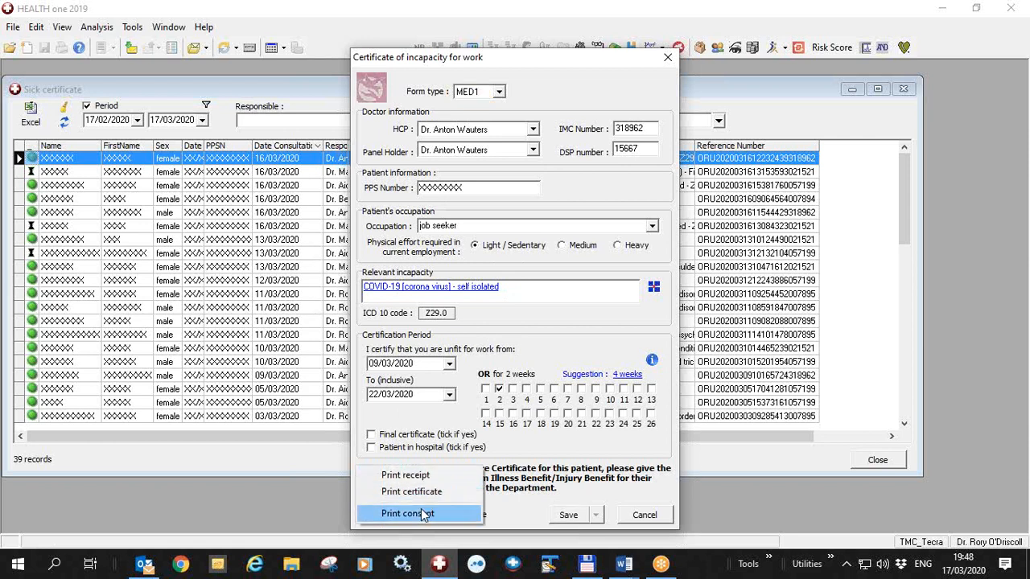
click(527, 446)
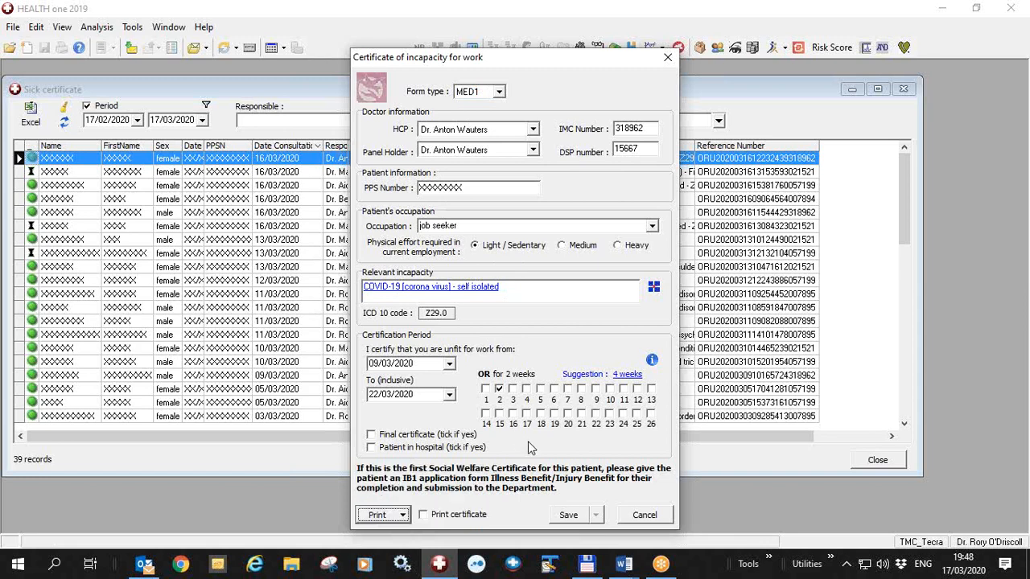
click(644, 516)
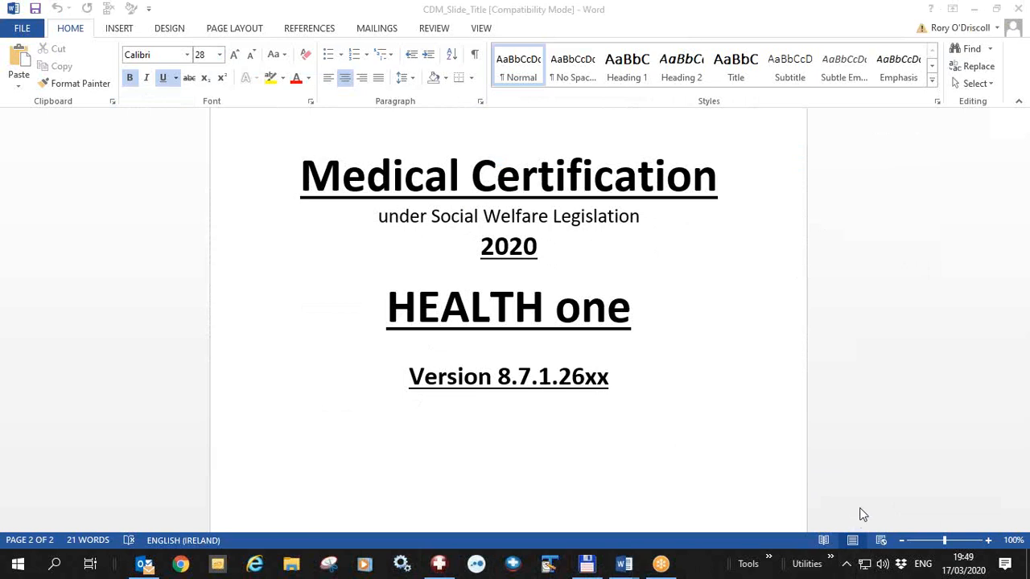
Switch back to HEALTH one and dismiss the About dialog
key(alt+Tab)
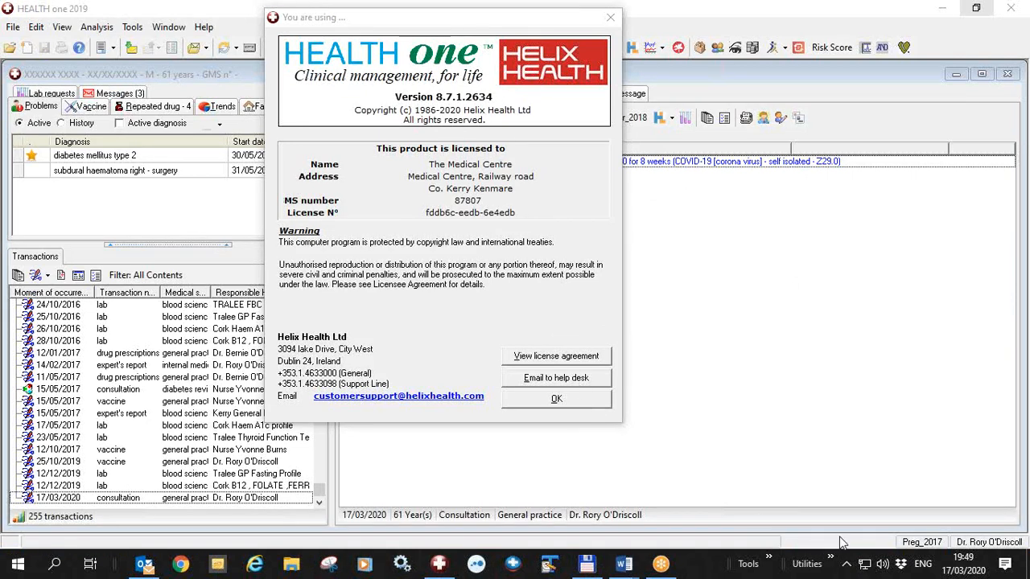
key(Return)
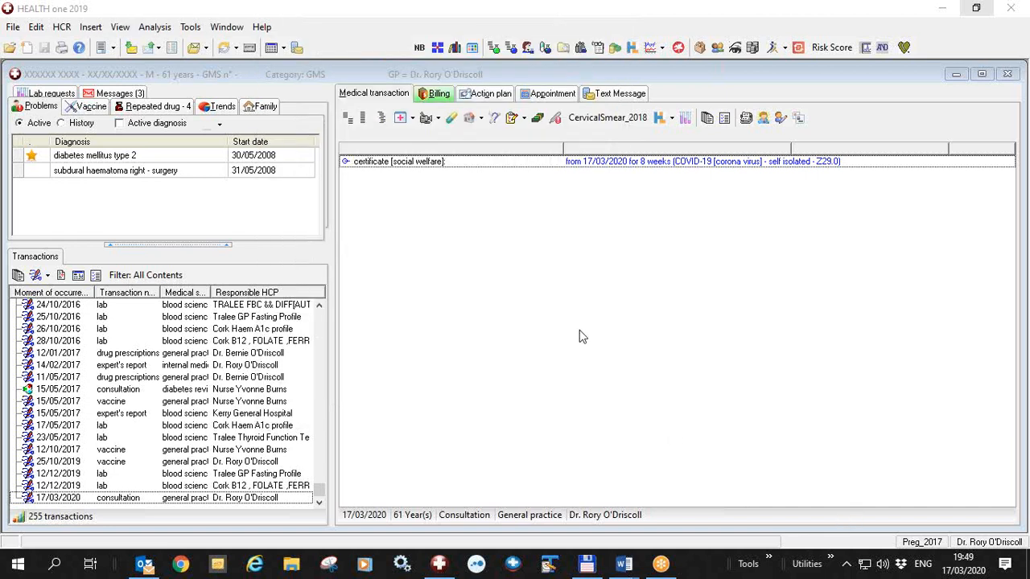
Start a new certificate of incapacity for work for the current patient
click(555, 118)
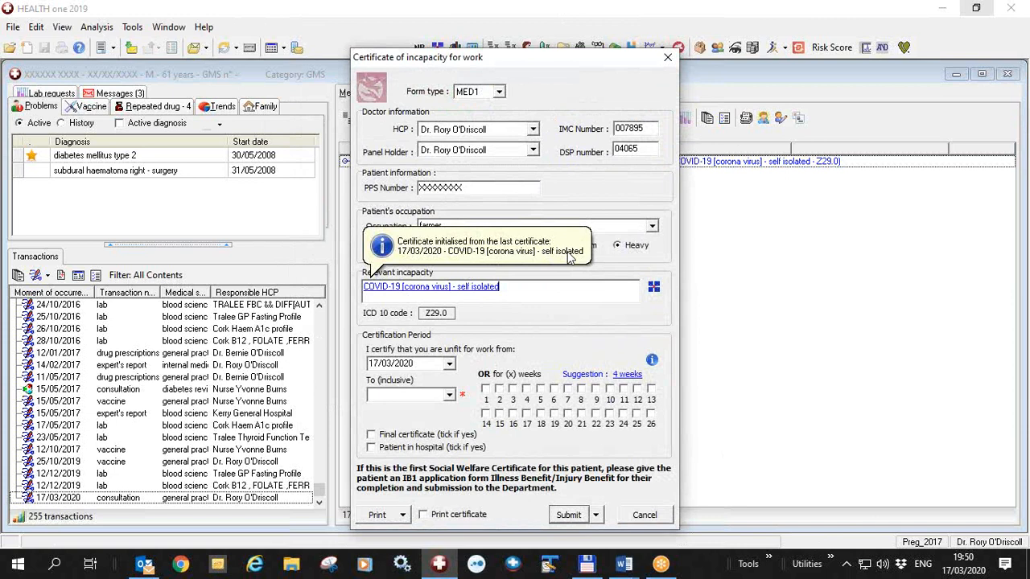
click(841, 517)
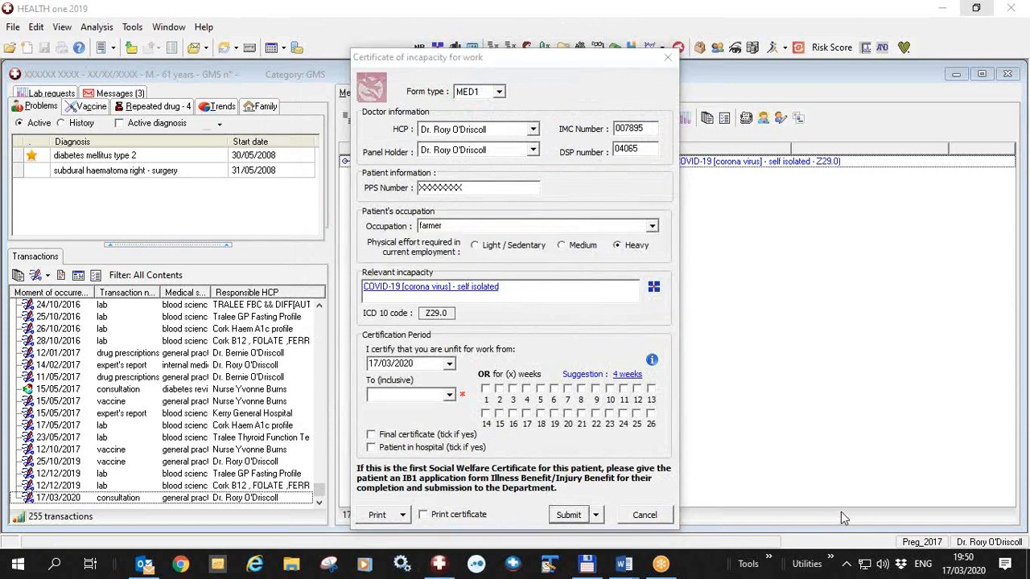